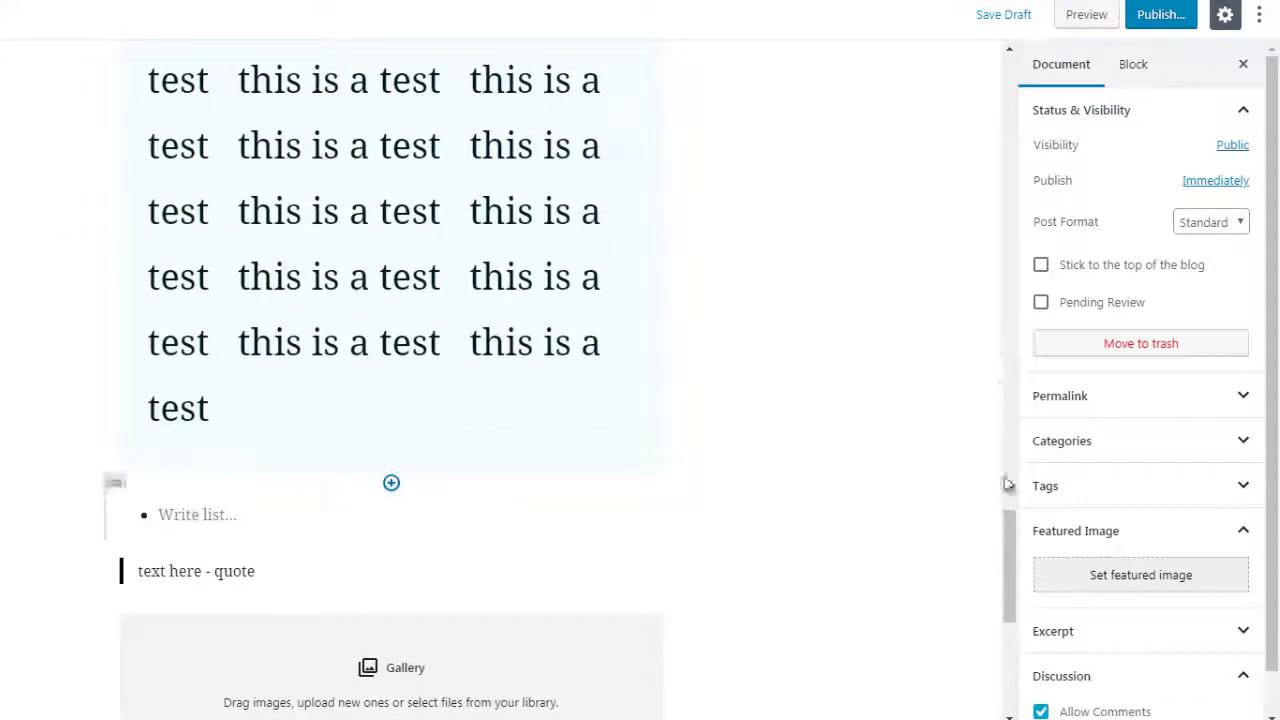
{"action": "left_click", "coordinate": [391, 483]}
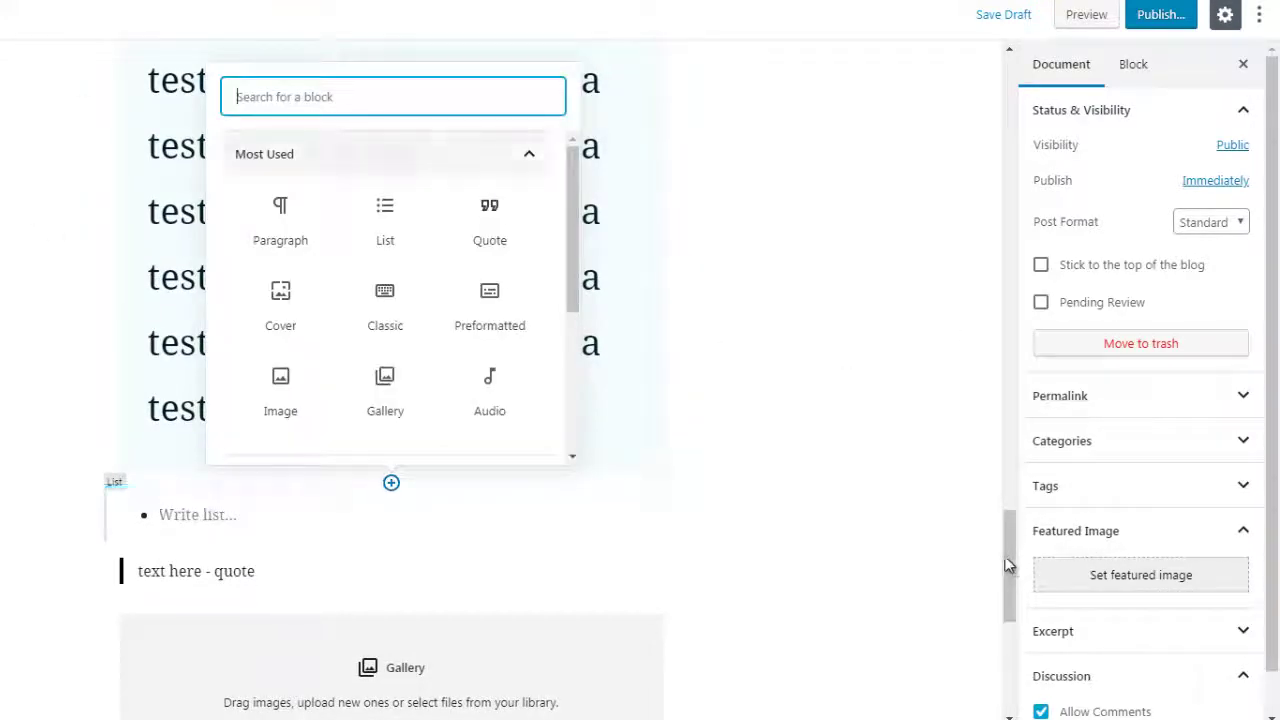
{"action": "left_click", "coordinate": [529, 154]}
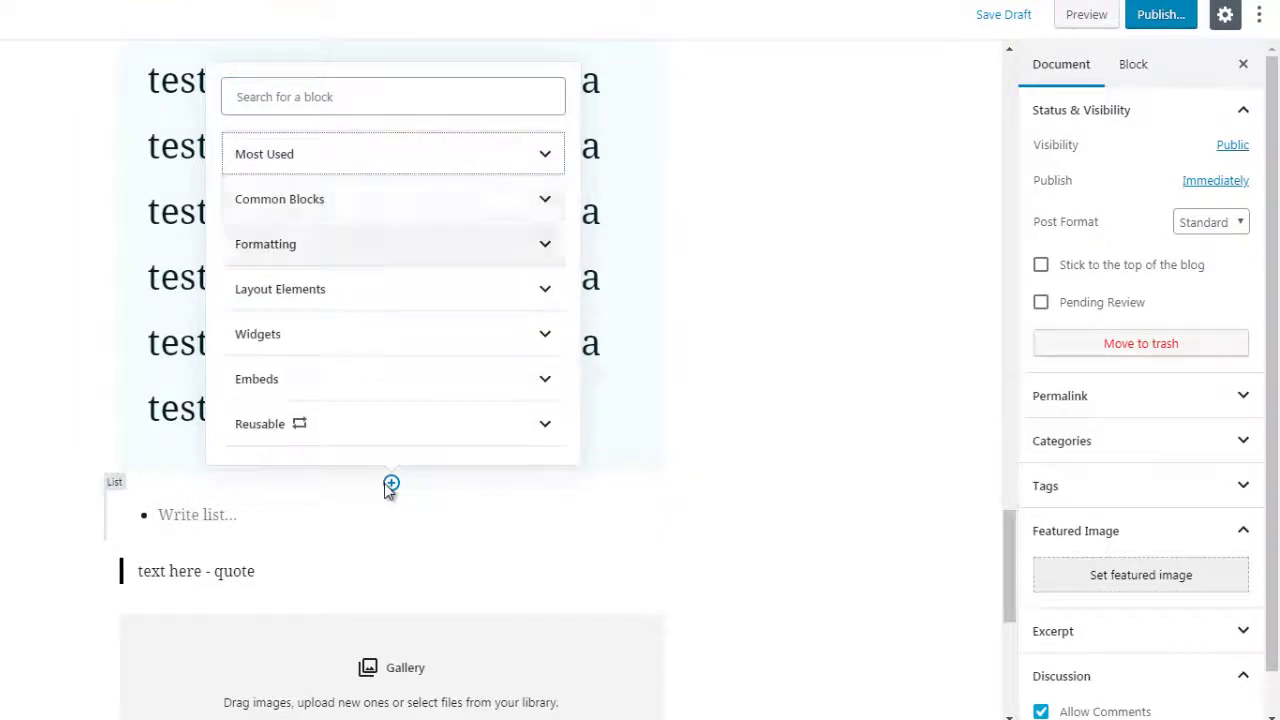
{"action": "left_click", "coordinate": [430, 289]}
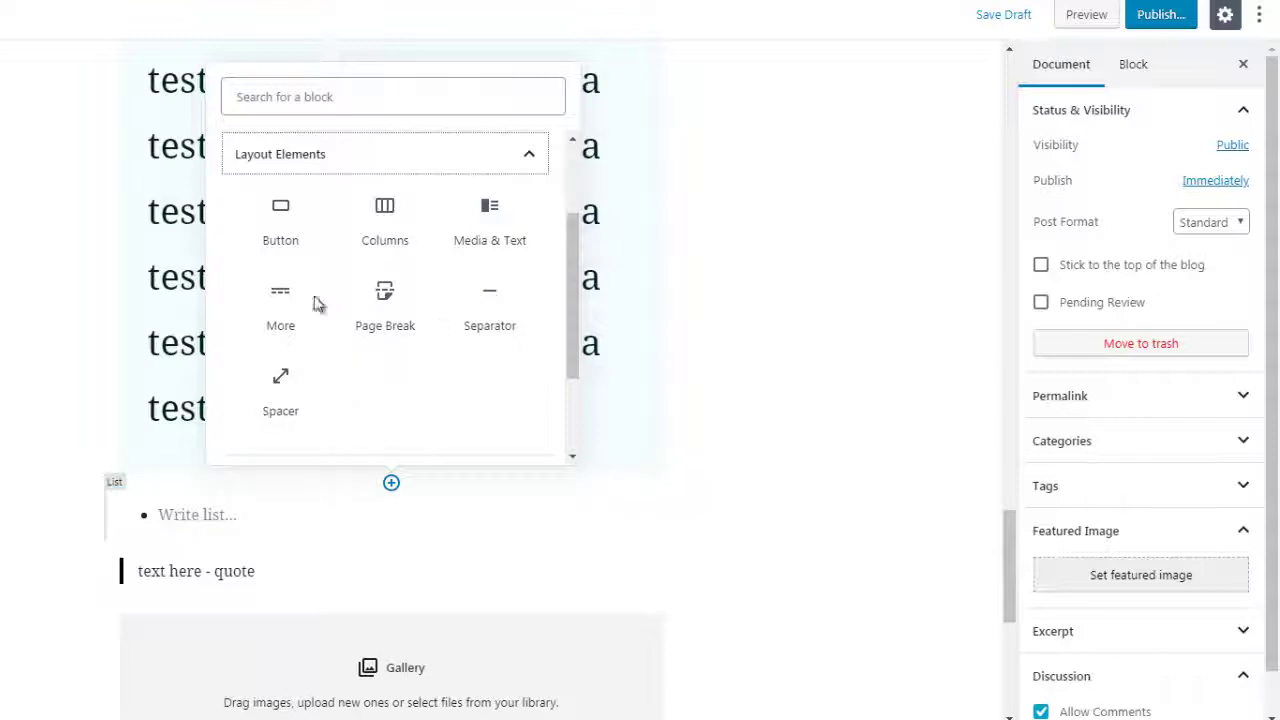
{"action": "left_click", "coordinate": [278, 215]}
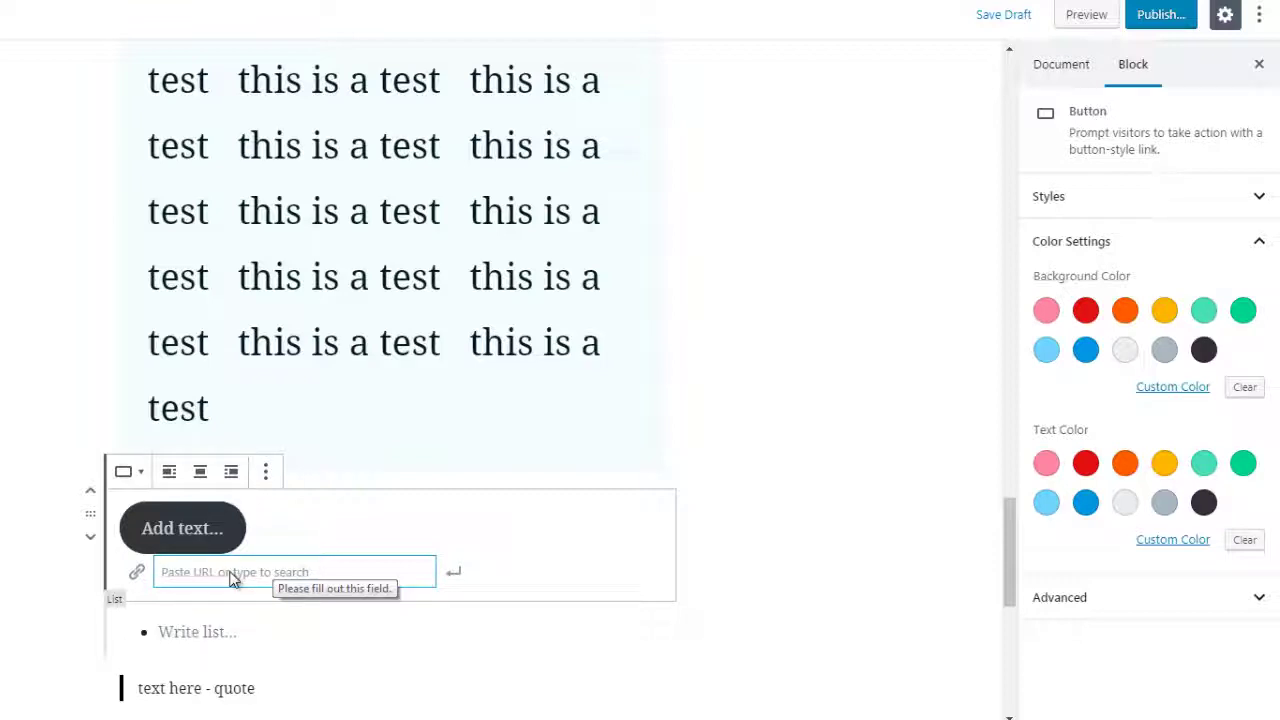
{"action": "type", "text": "www.google.com"}
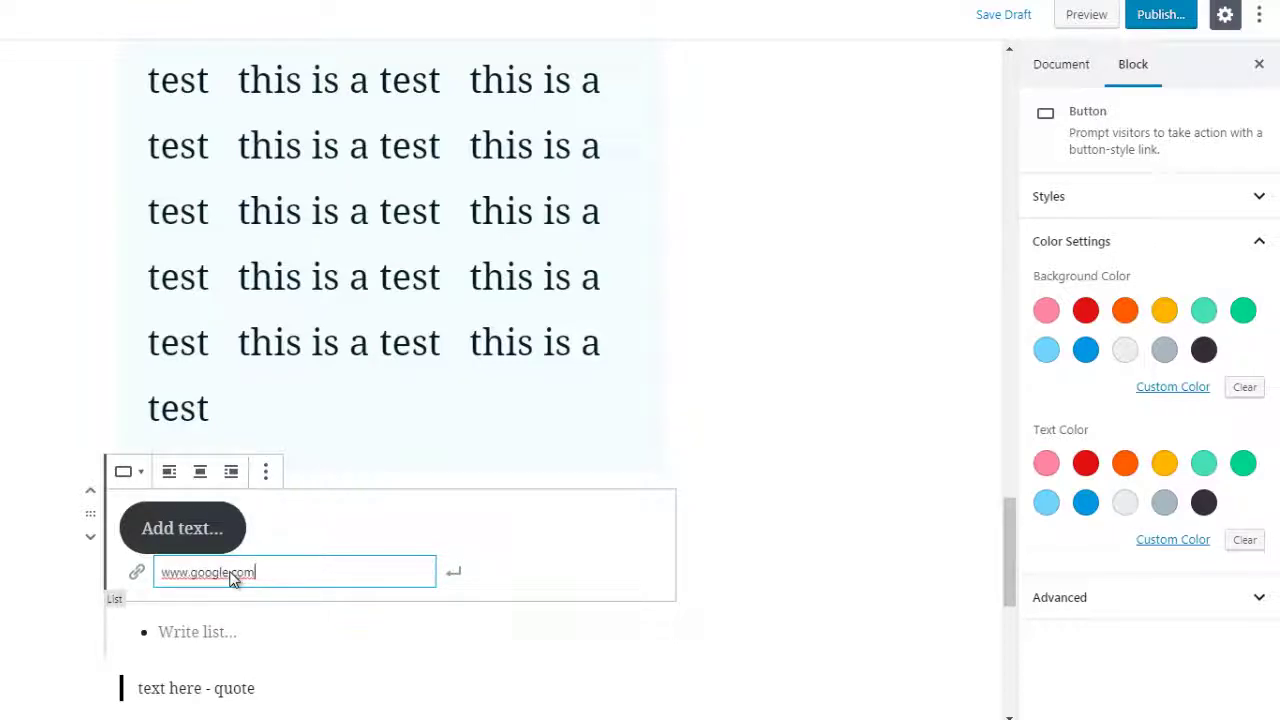
{"action": "left_click", "coordinate": [456, 573]}
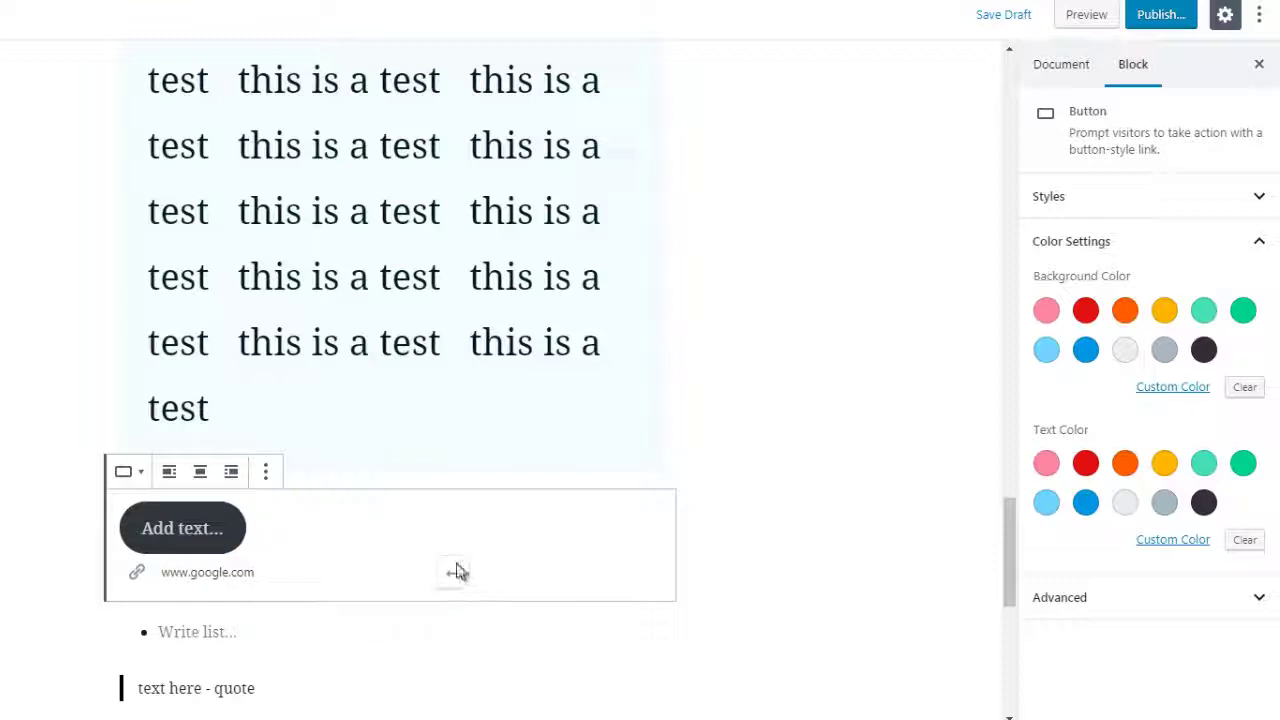
{"action": "left_click", "coordinate": [811, 469]}
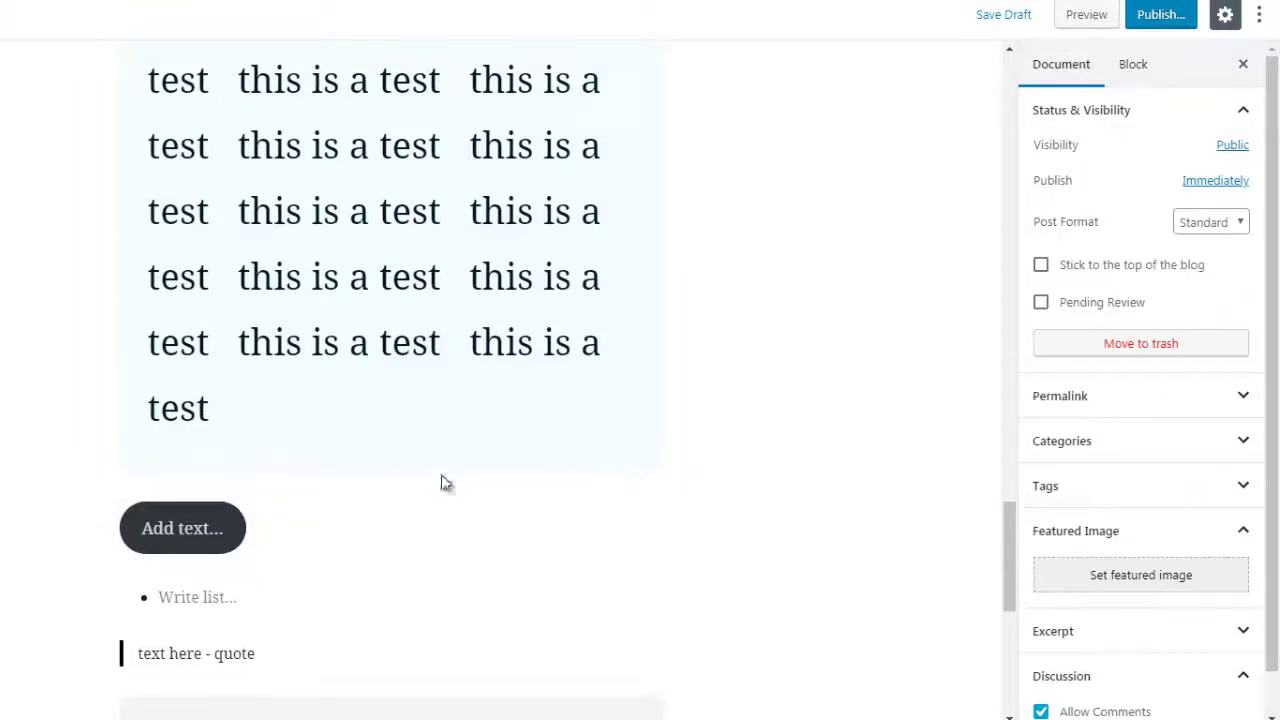
Label the new button "Email Me Here"
{"action": "left_click", "coordinate": [182, 528]}
{"action": "left_click", "coordinate": [71, 526]}
{"action": "left_click", "coordinate": [170, 533]}
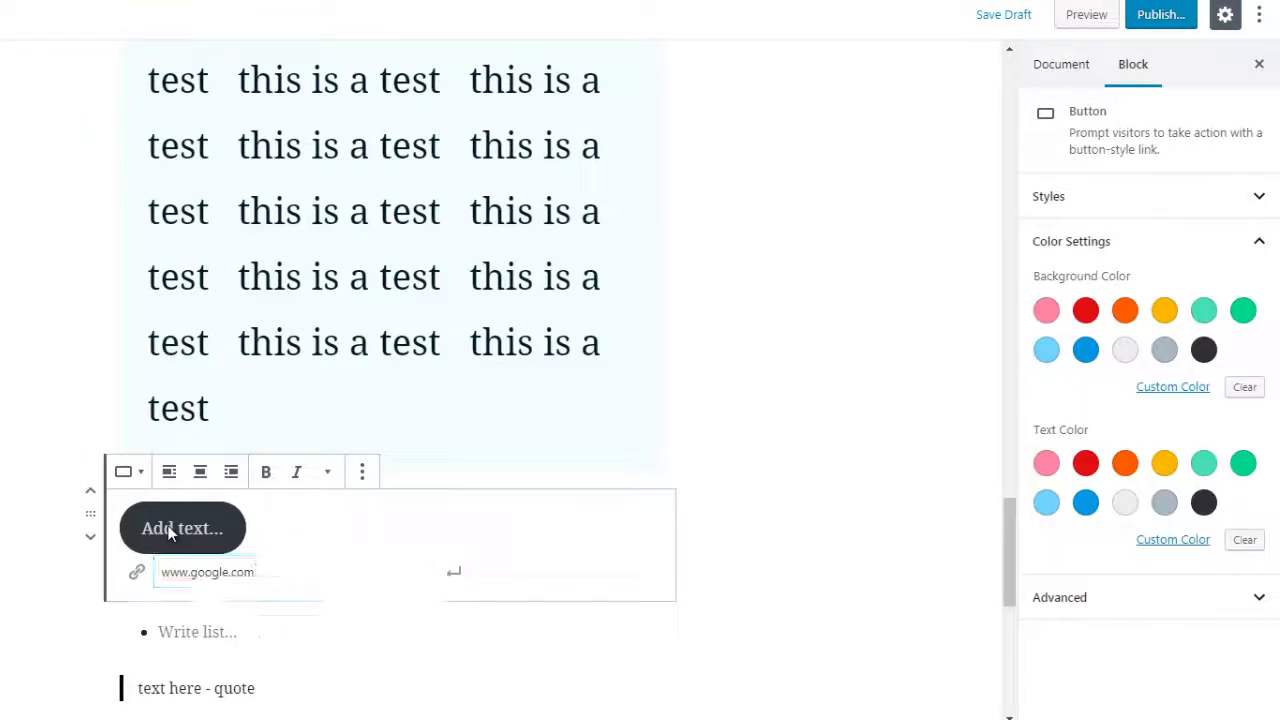
{"action": "type", "text": "ppp"}
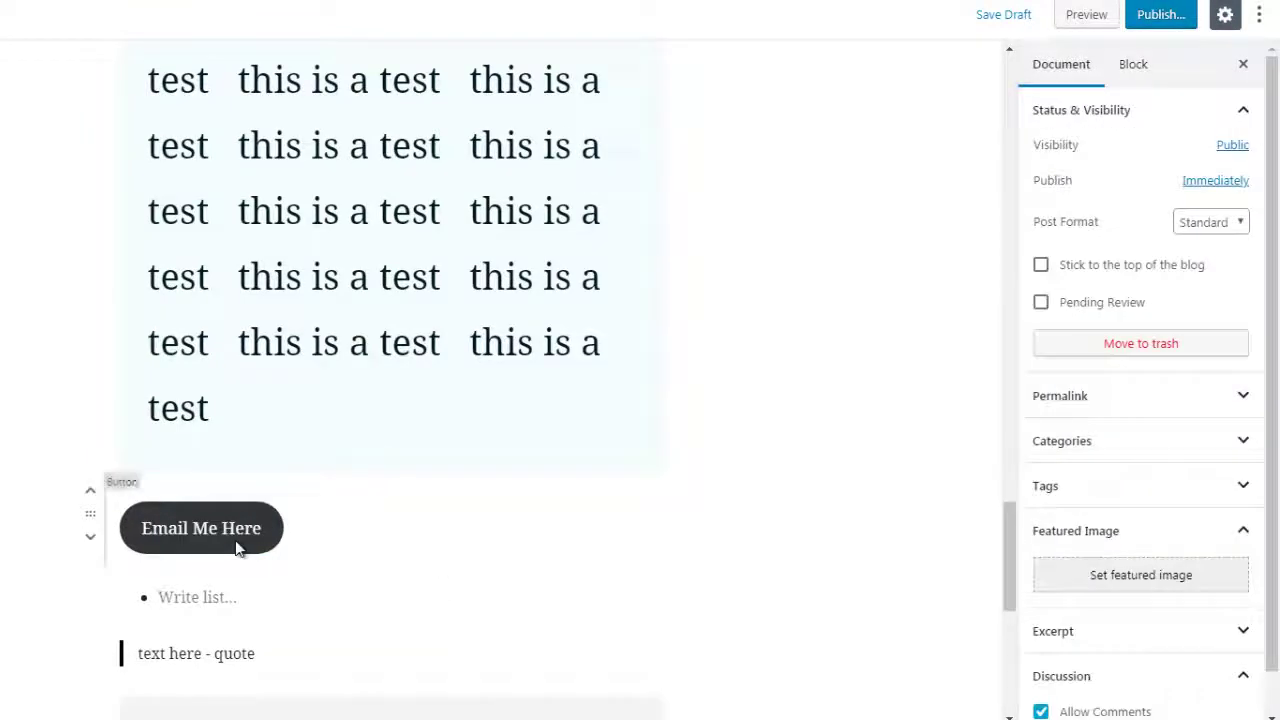
Try green and orange backgrounds on the Email Me Here button, and finish with a light gray background and dark text
{"action": "left_click", "coordinate": [314, 540]}
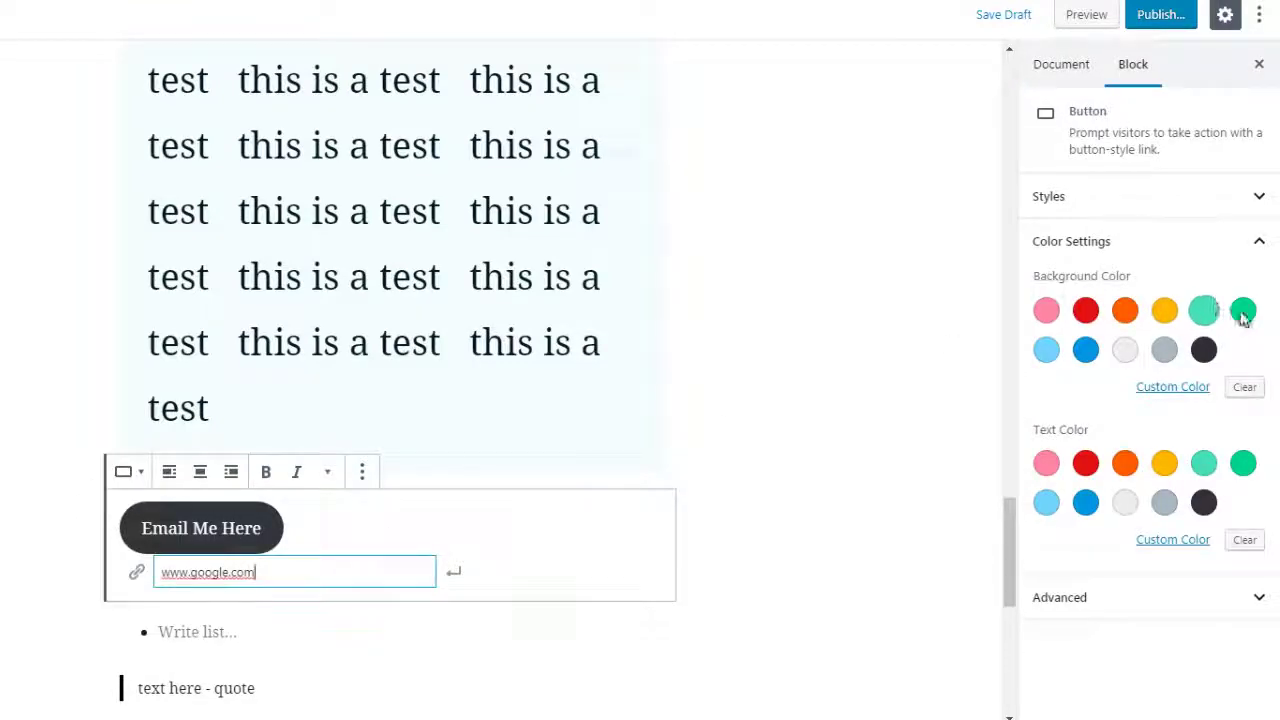
{"action": "left_click", "coordinate": [1243, 312]}
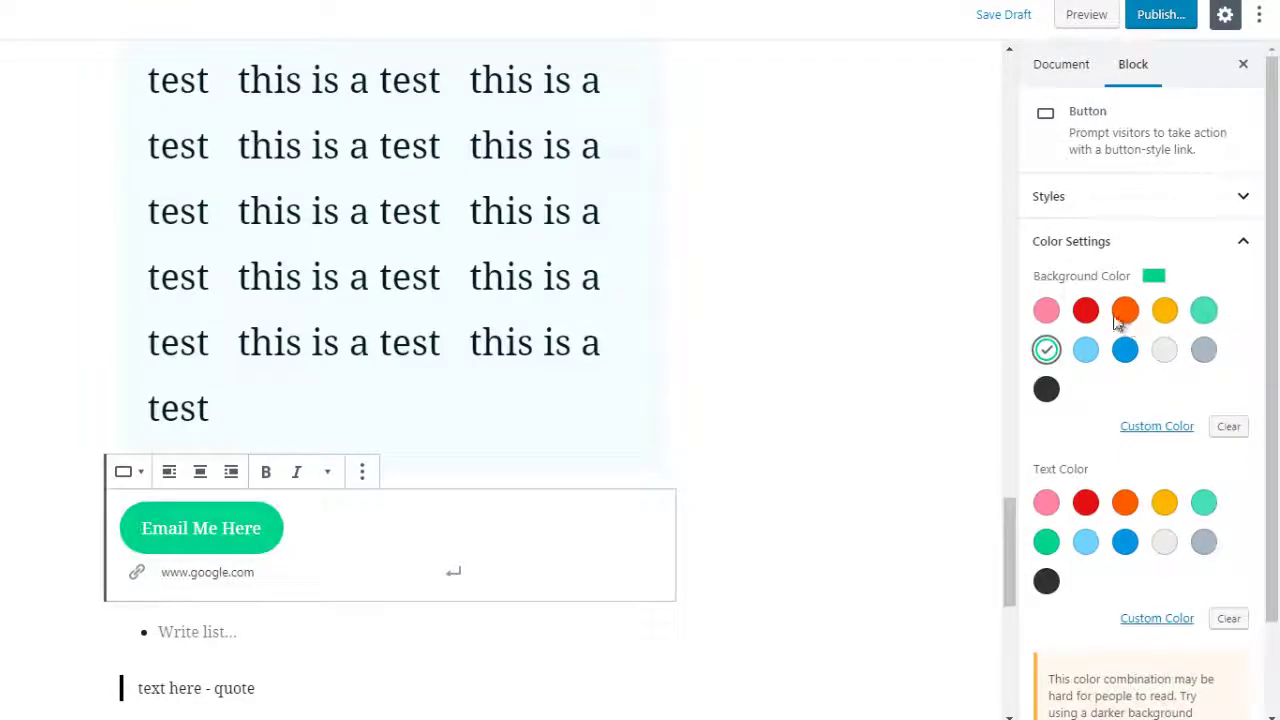
{"action": "left_click", "coordinate": [1120, 313]}
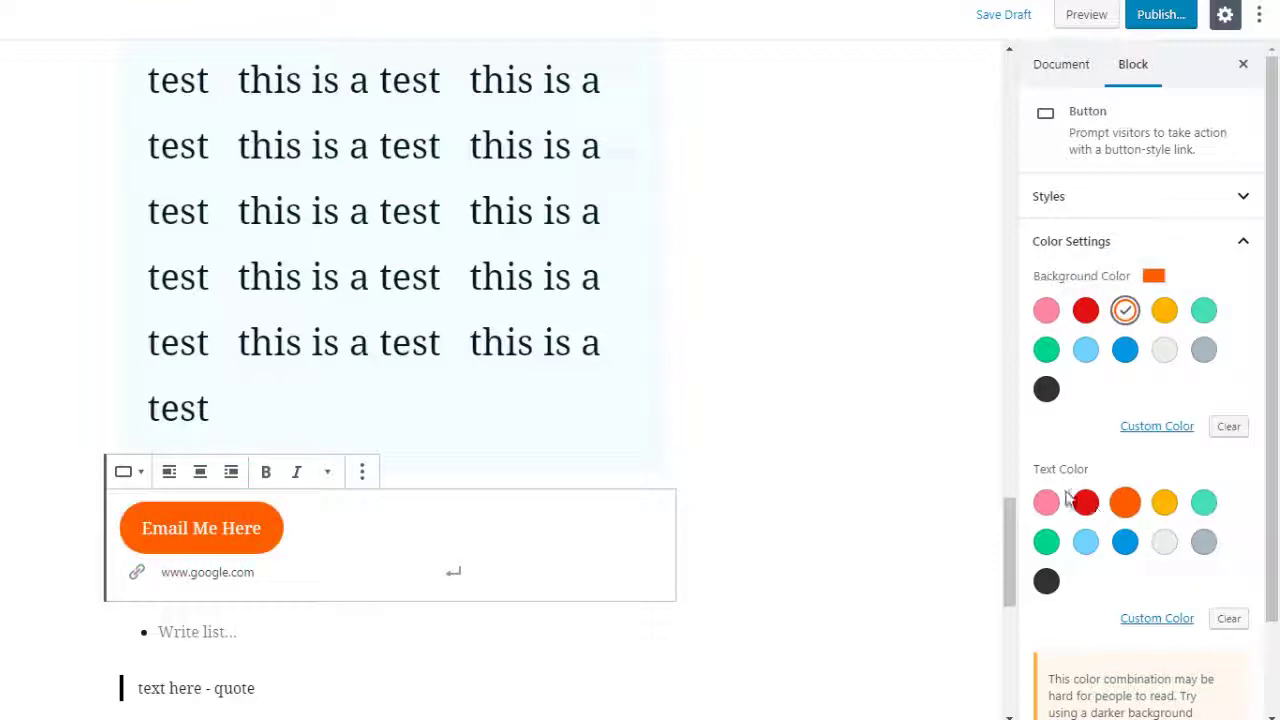
{"action": "left_click", "coordinate": [1168, 544]}
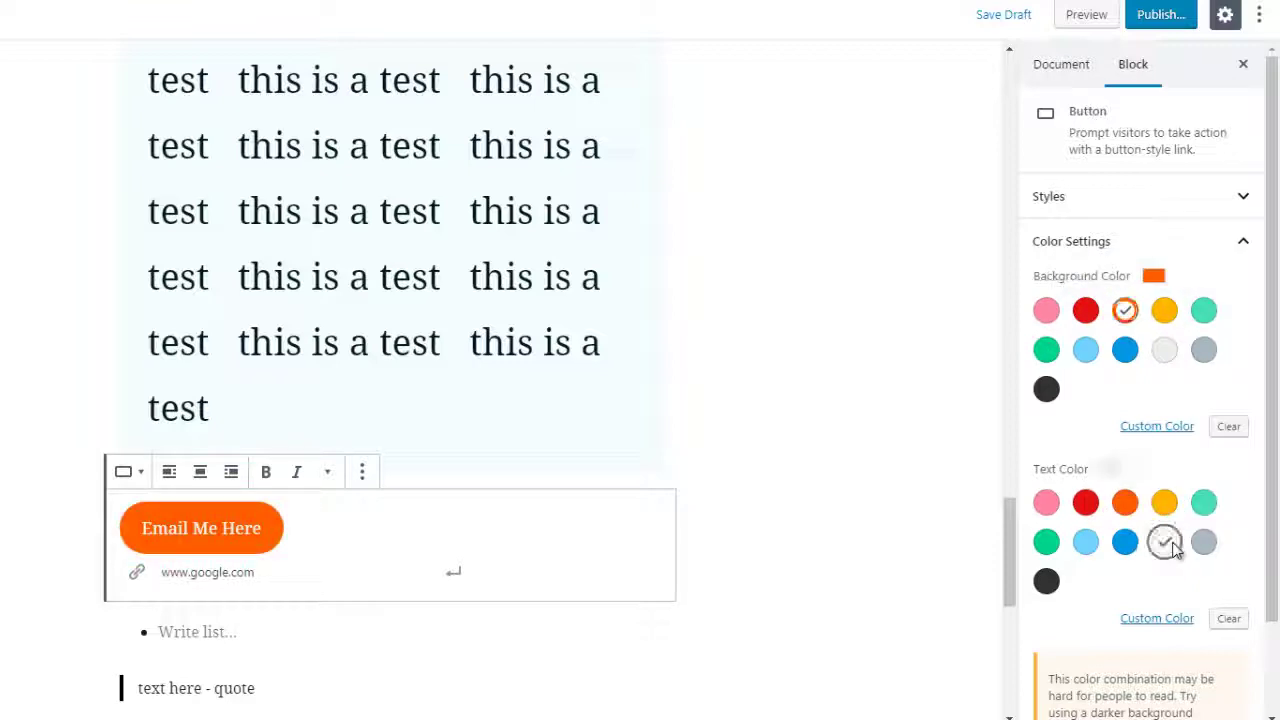
{"action": "left_click", "coordinate": [1046, 581]}
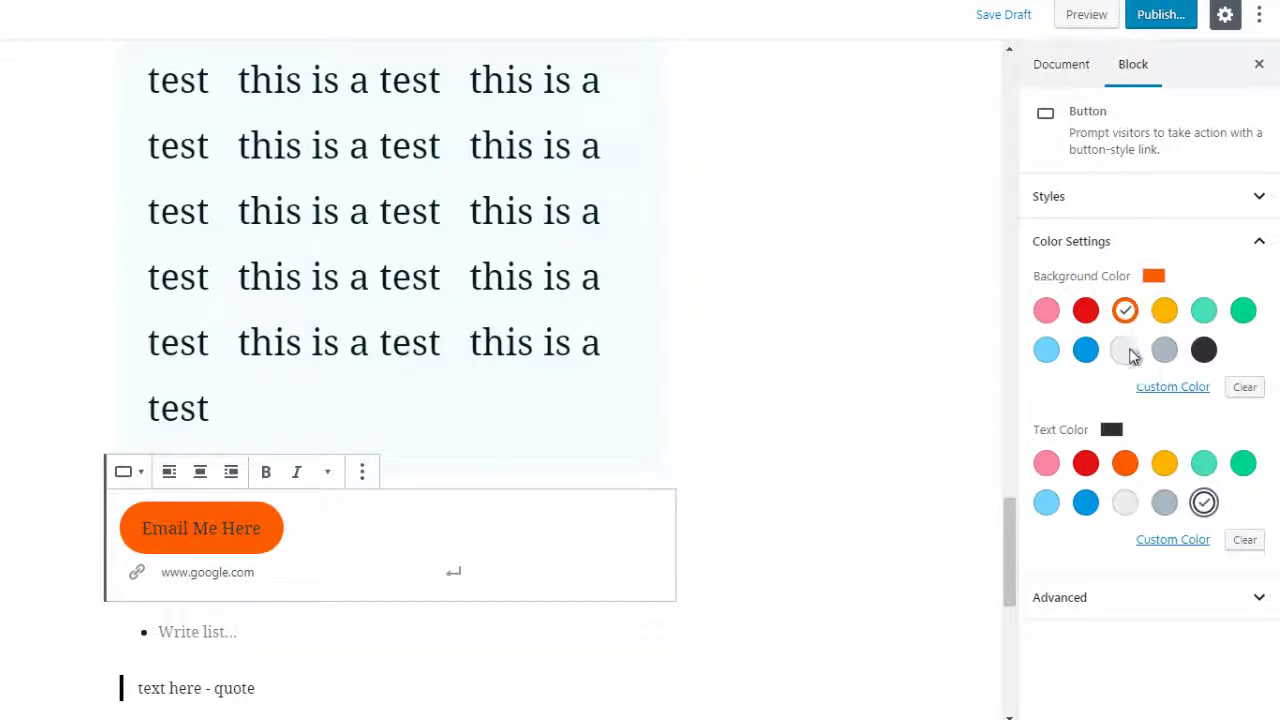
{"action": "left_click", "coordinate": [1133, 357]}
{"action": "left_click", "coordinate": [770, 426]}
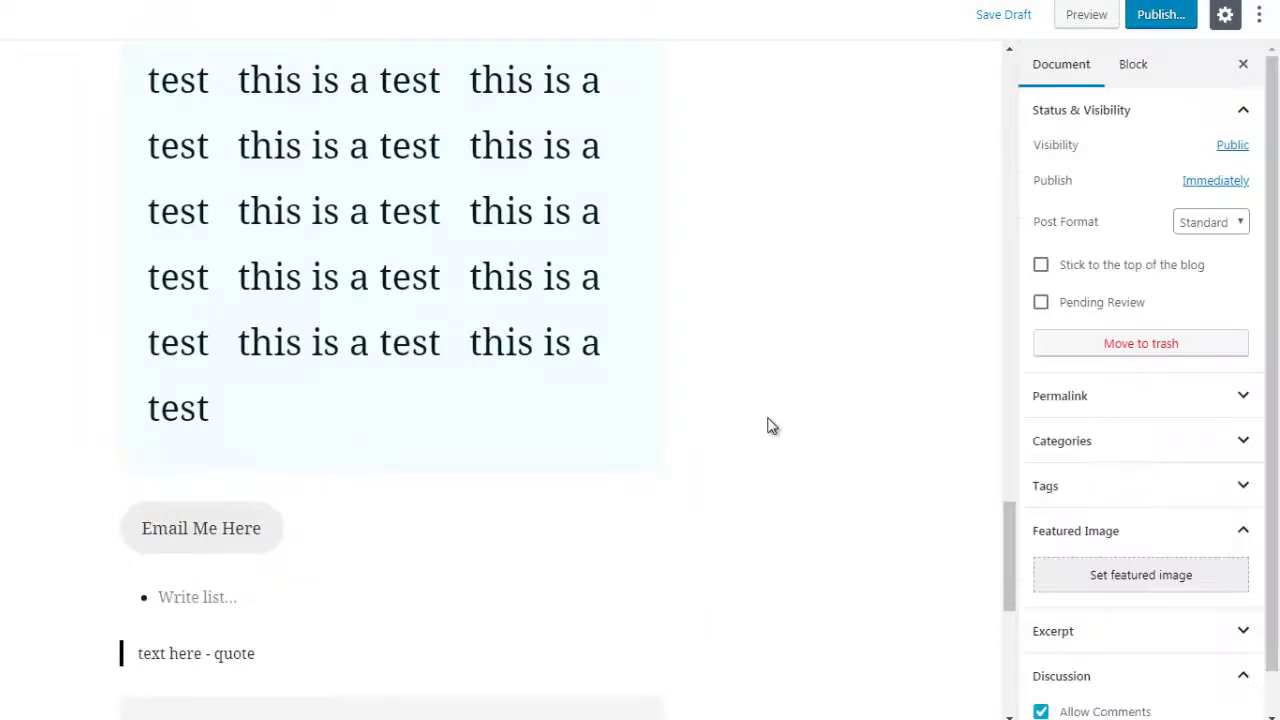
Insert a two-column Columns block directly above the Email Me Here button
{"action": "left_click", "coordinate": [391, 485]}
{"action": "left_click", "coordinate": [397, 172]}
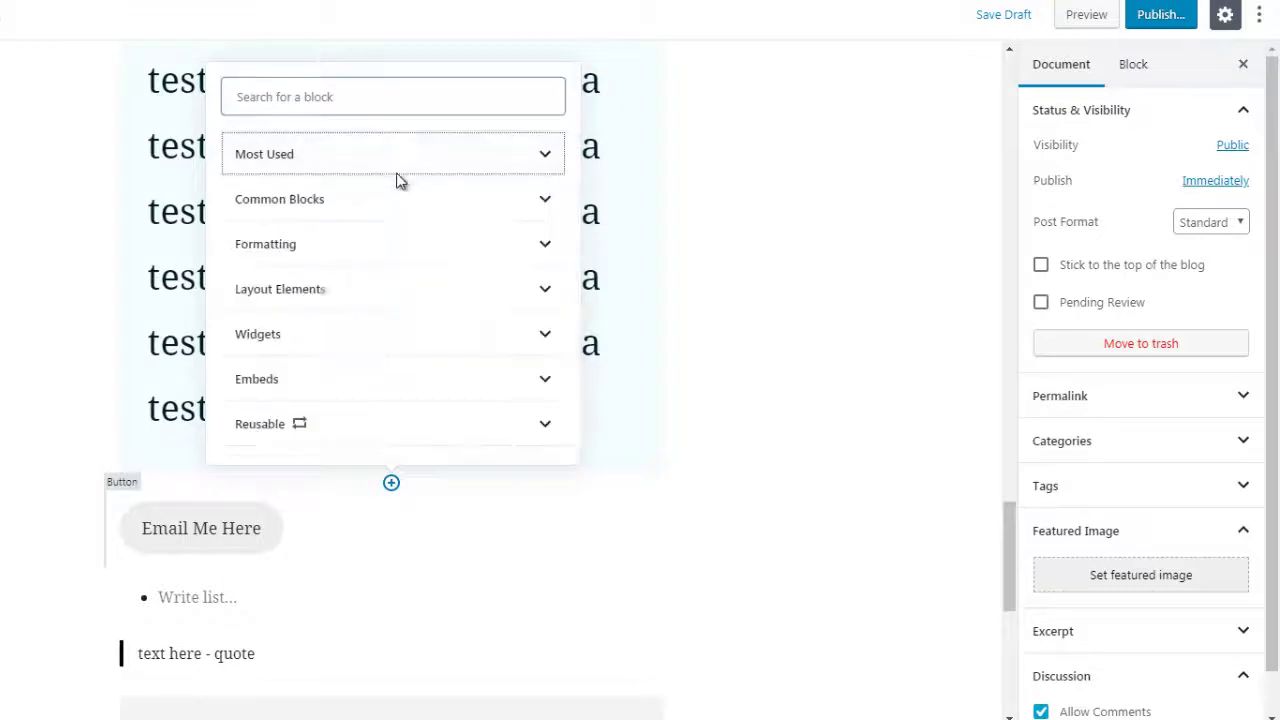
{"action": "left_click", "coordinate": [397, 295]}
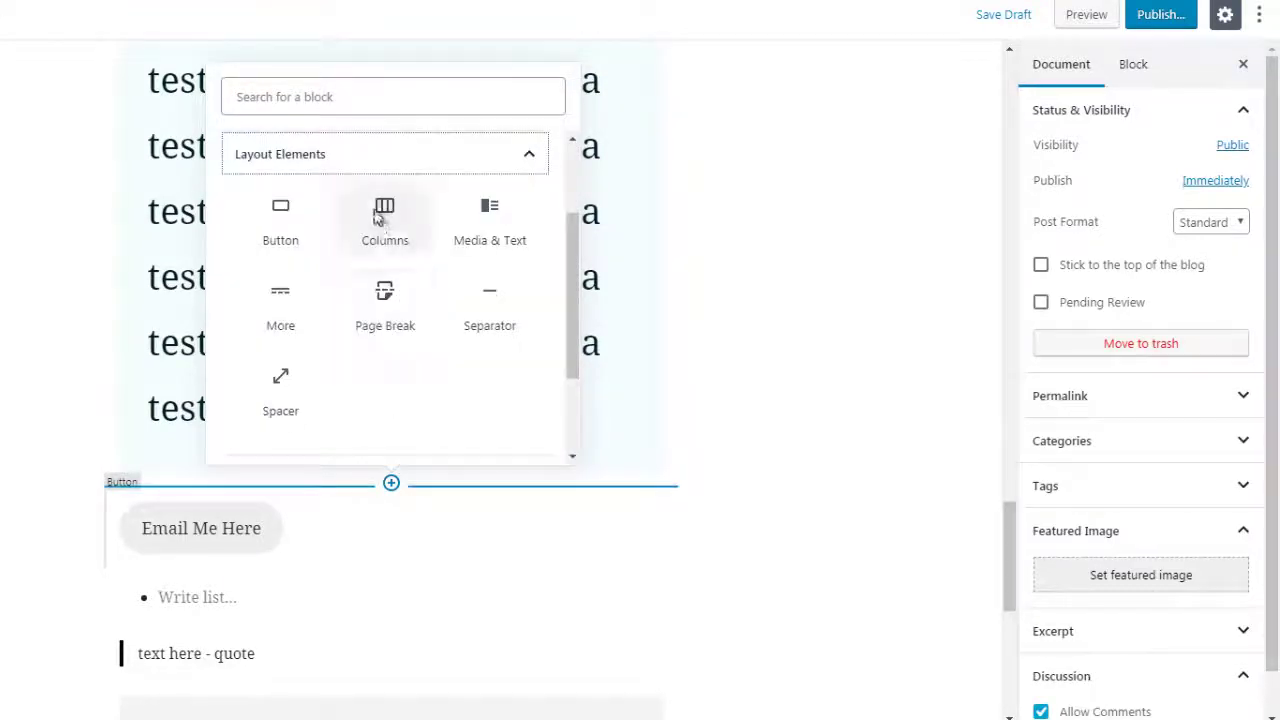
{"action": "left_click", "coordinate": [380, 215]}
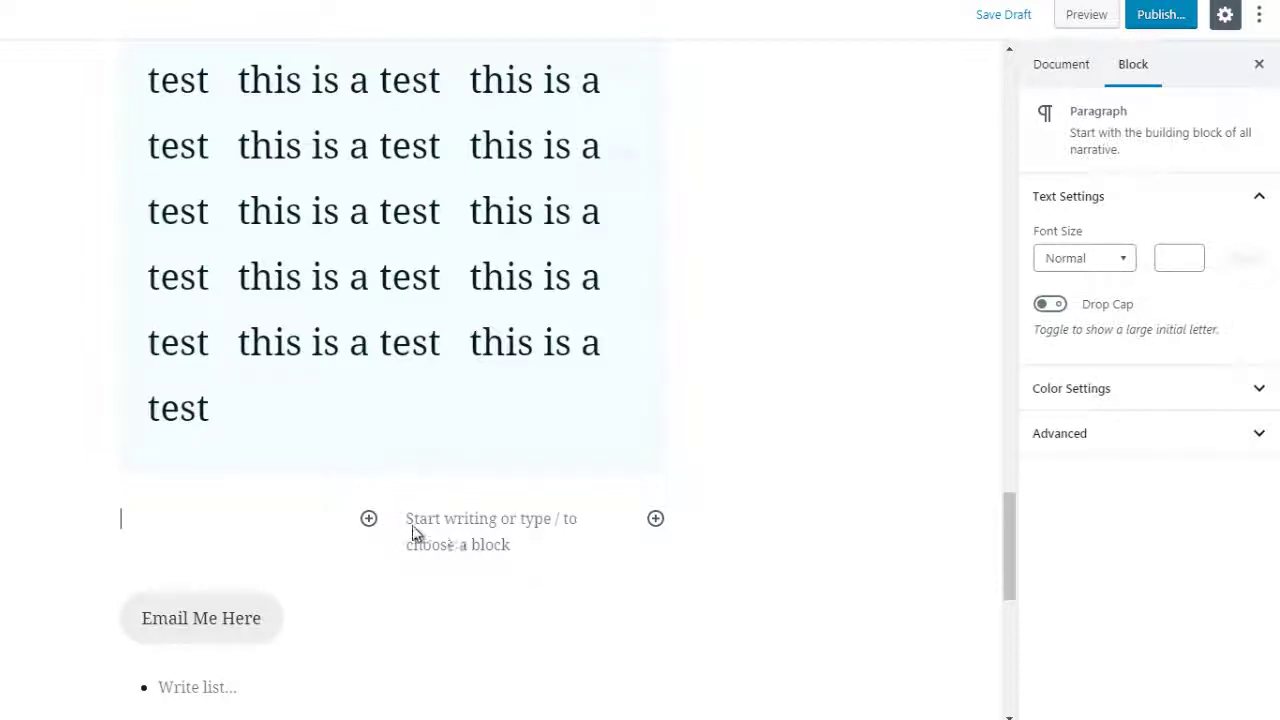
Add a Media & Text block in the second column of the Columns block
{"action": "left_click", "coordinate": [369, 519]}
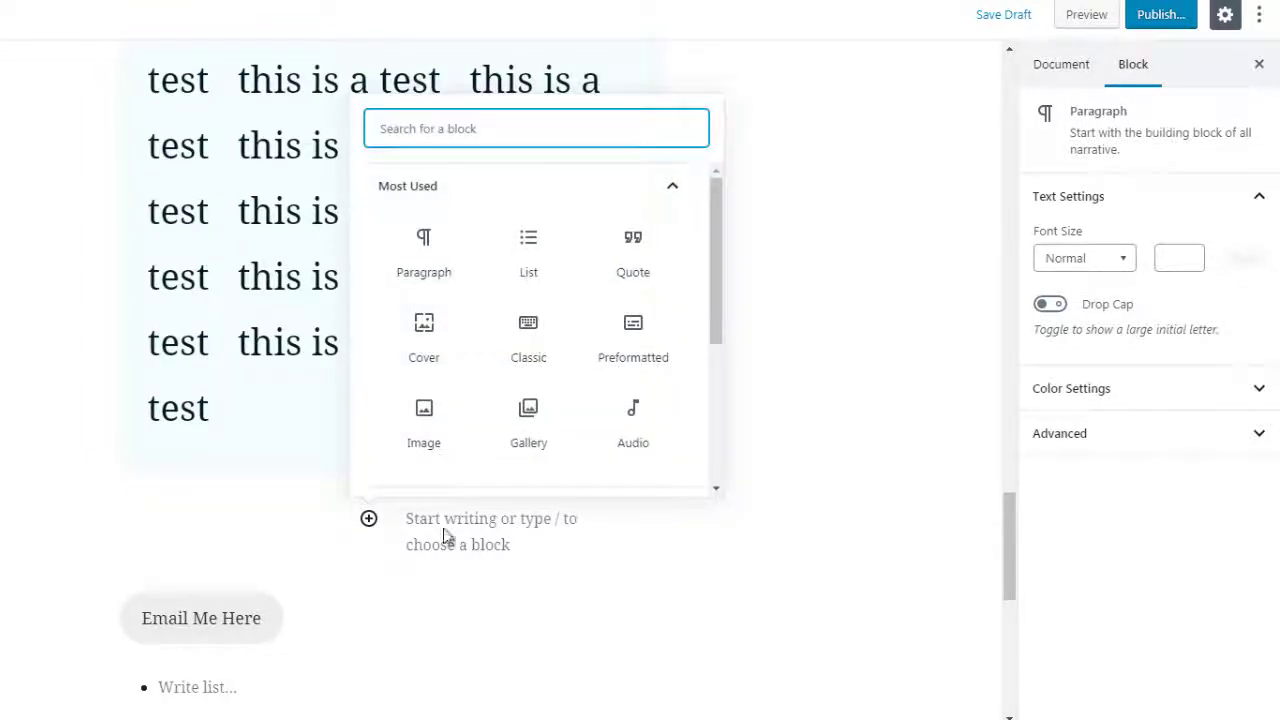
{"action": "left_click", "coordinate": [652, 527]}
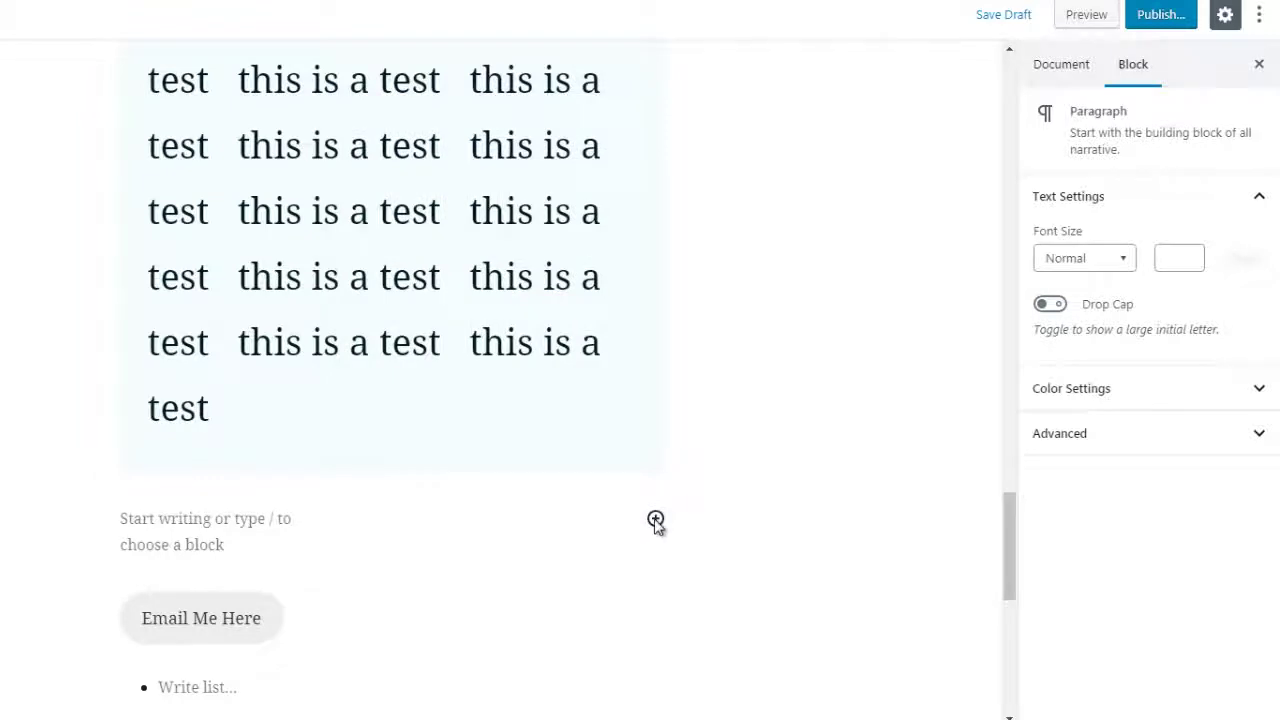
{"action": "left_click", "coordinate": [391, 572]}
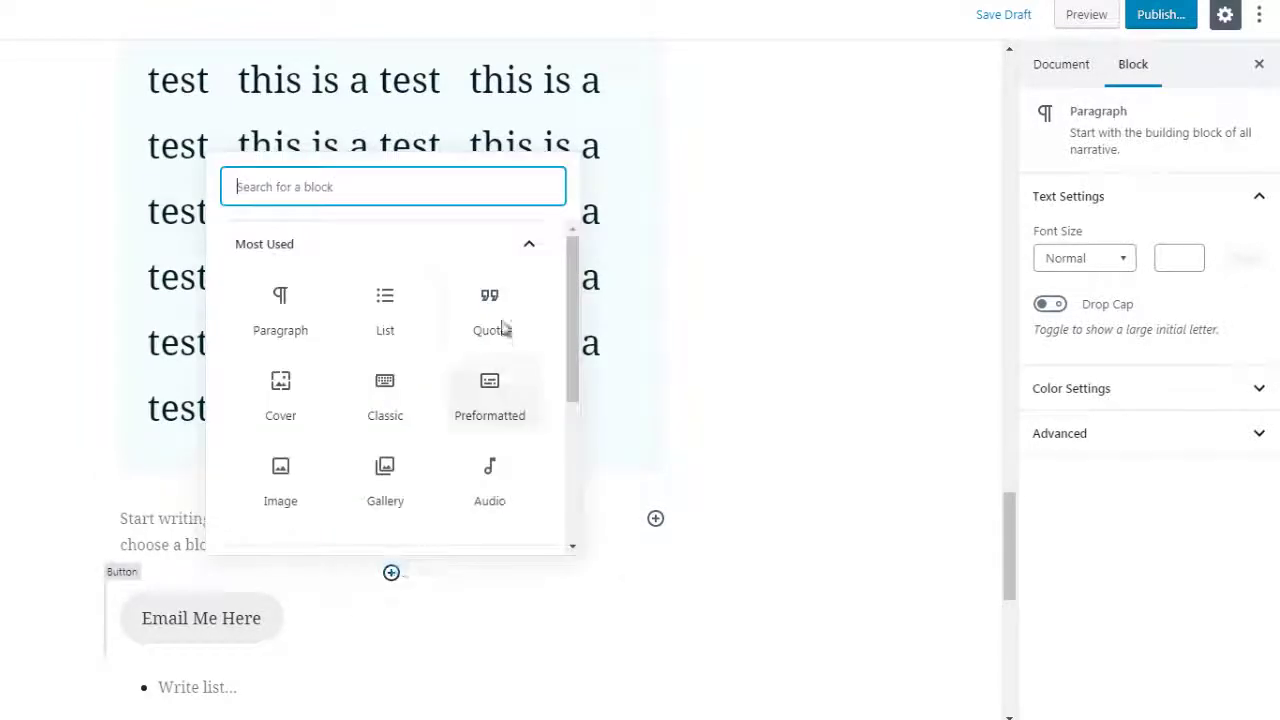
{"action": "left_click", "coordinate": [470, 248]}
{"action": "left_click", "coordinate": [380, 381]}
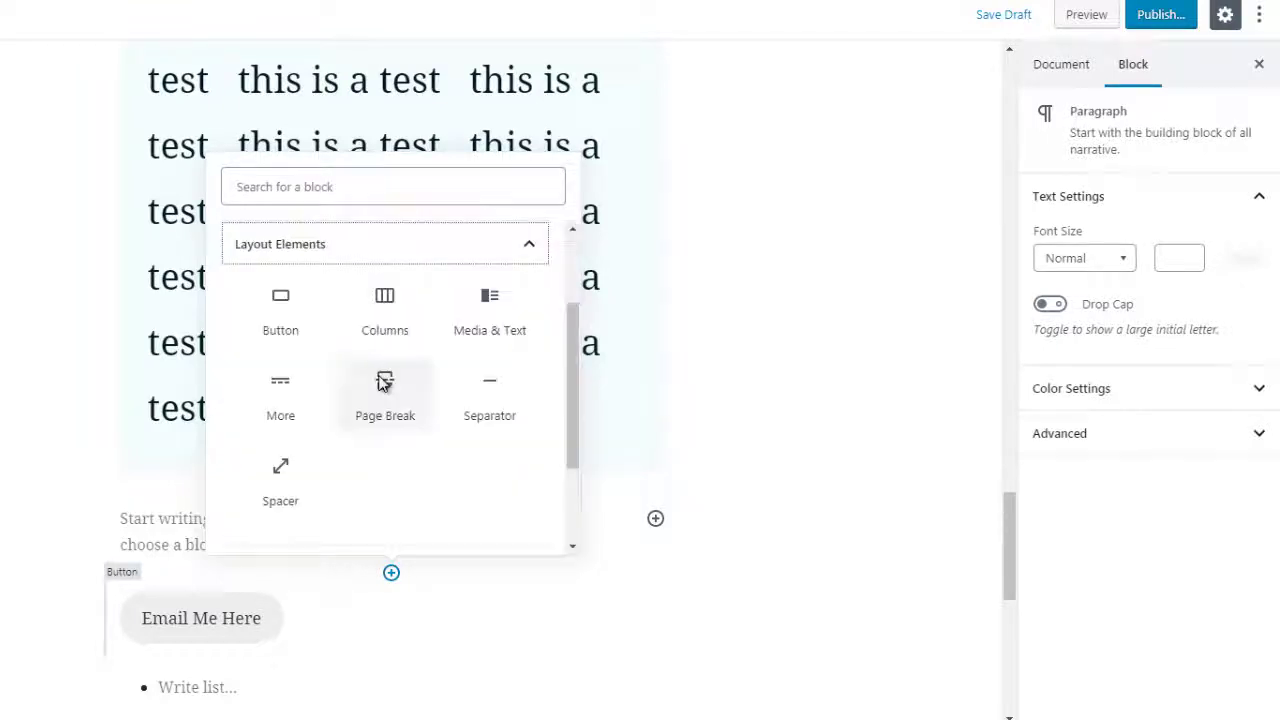
{"action": "left_click", "coordinate": [497, 332]}
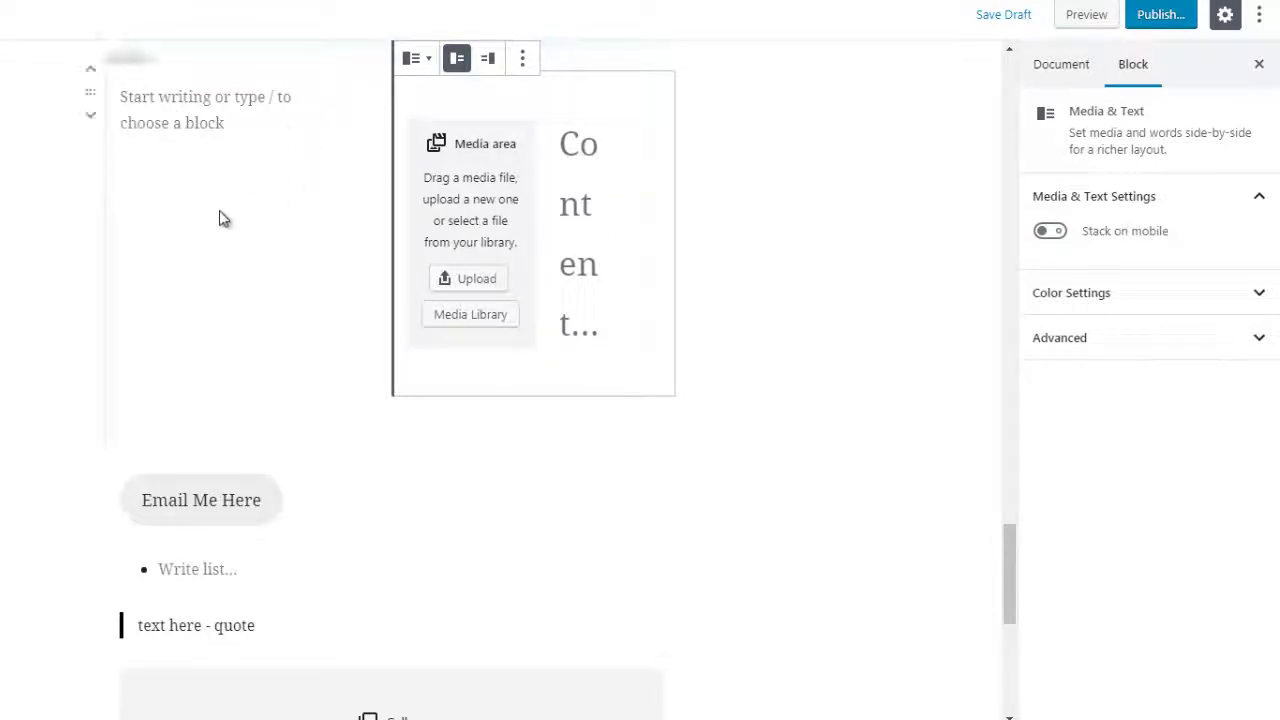
Insert a More block between the columns and the Email Me Here button
{"action": "left_click", "coordinate": [391, 456]}
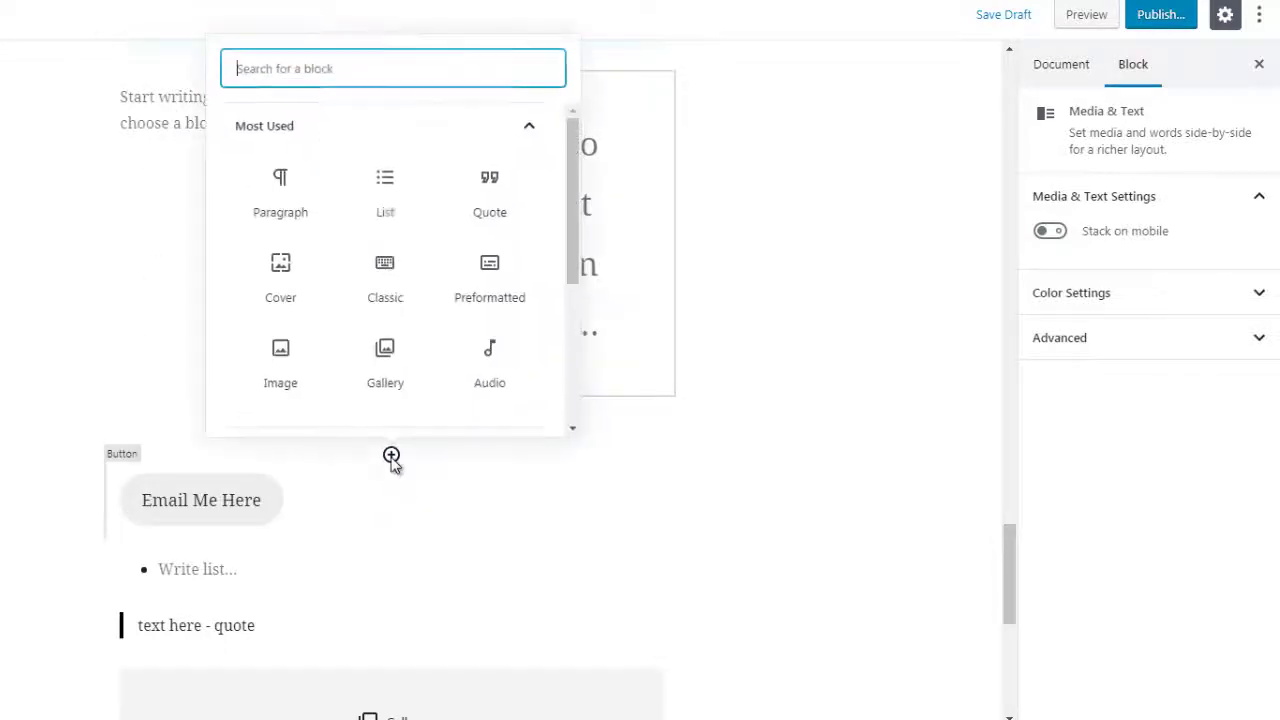
{"action": "left_click", "coordinate": [372, 125]}
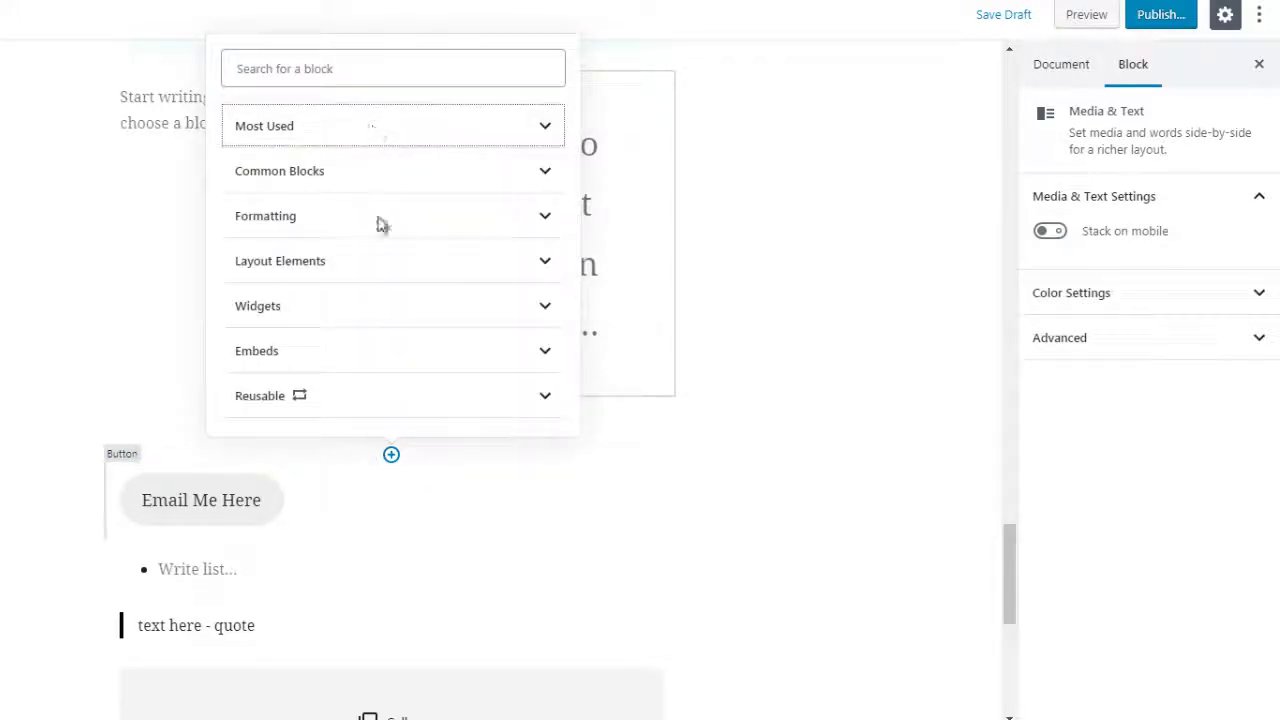
{"action": "left_click", "coordinate": [464, 263]}
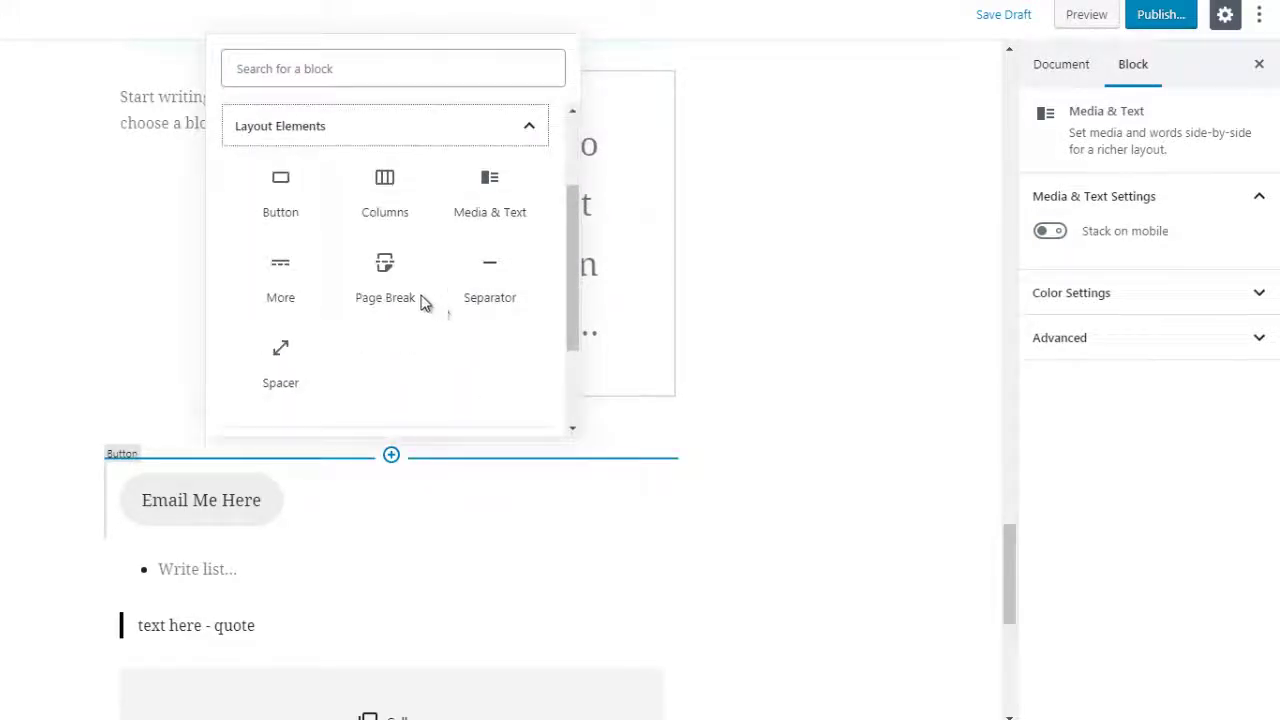
{"action": "left_click", "coordinate": [278, 283]}
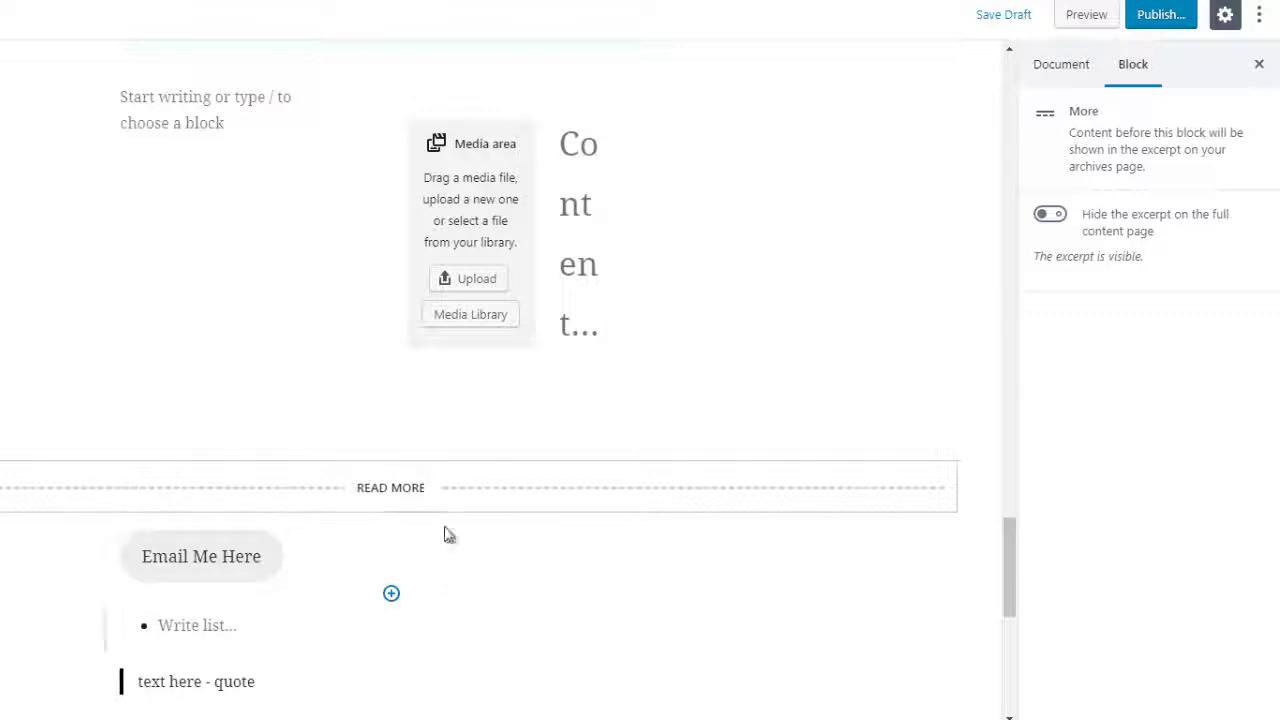
Insert a Page Break block between the Read More divider and the Email Me Here button
{"action": "left_click", "coordinate": [391, 511]}
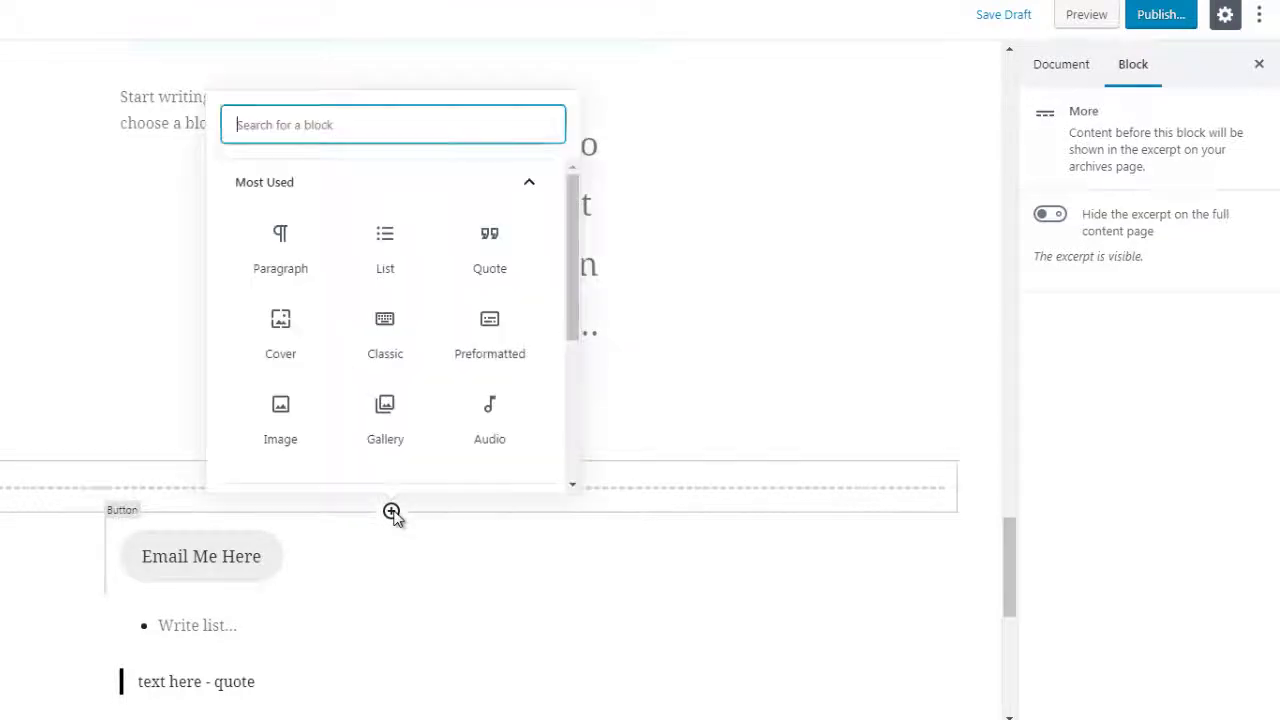
{"action": "left_click", "coordinate": [460, 197]}
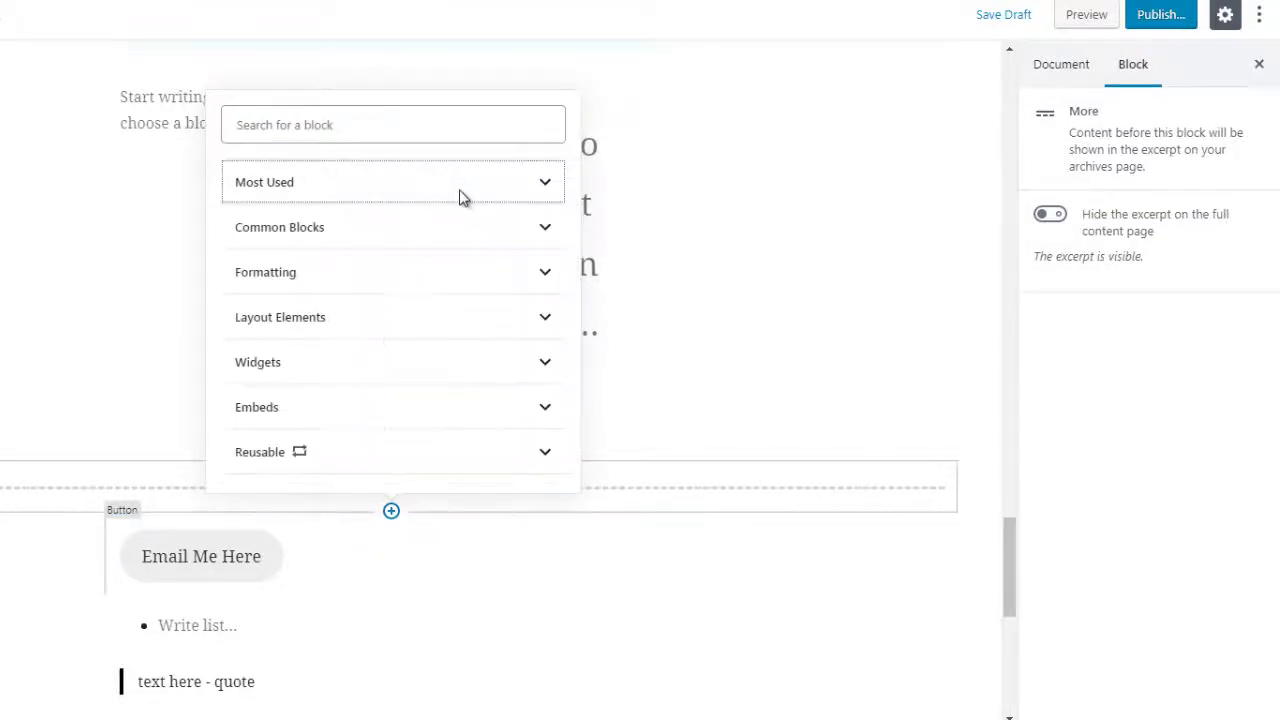
{"action": "left_click", "coordinate": [420, 318]}
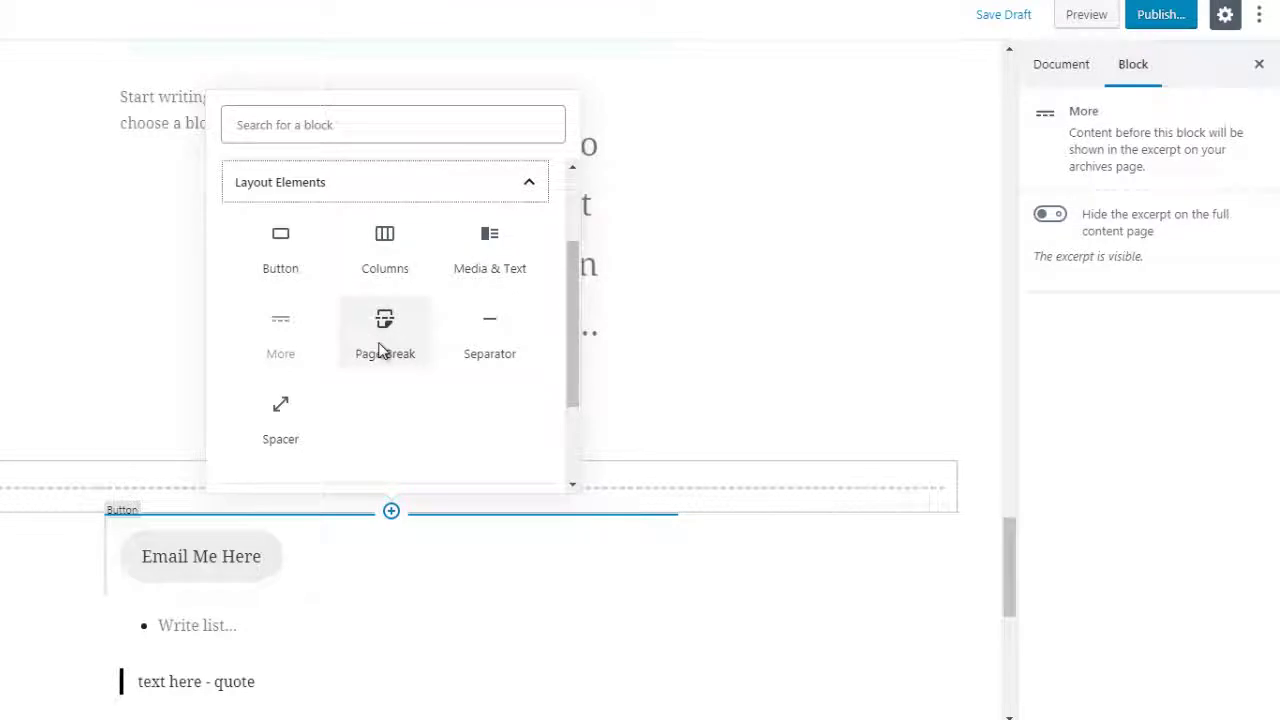
{"action": "left_click", "coordinate": [380, 345]}
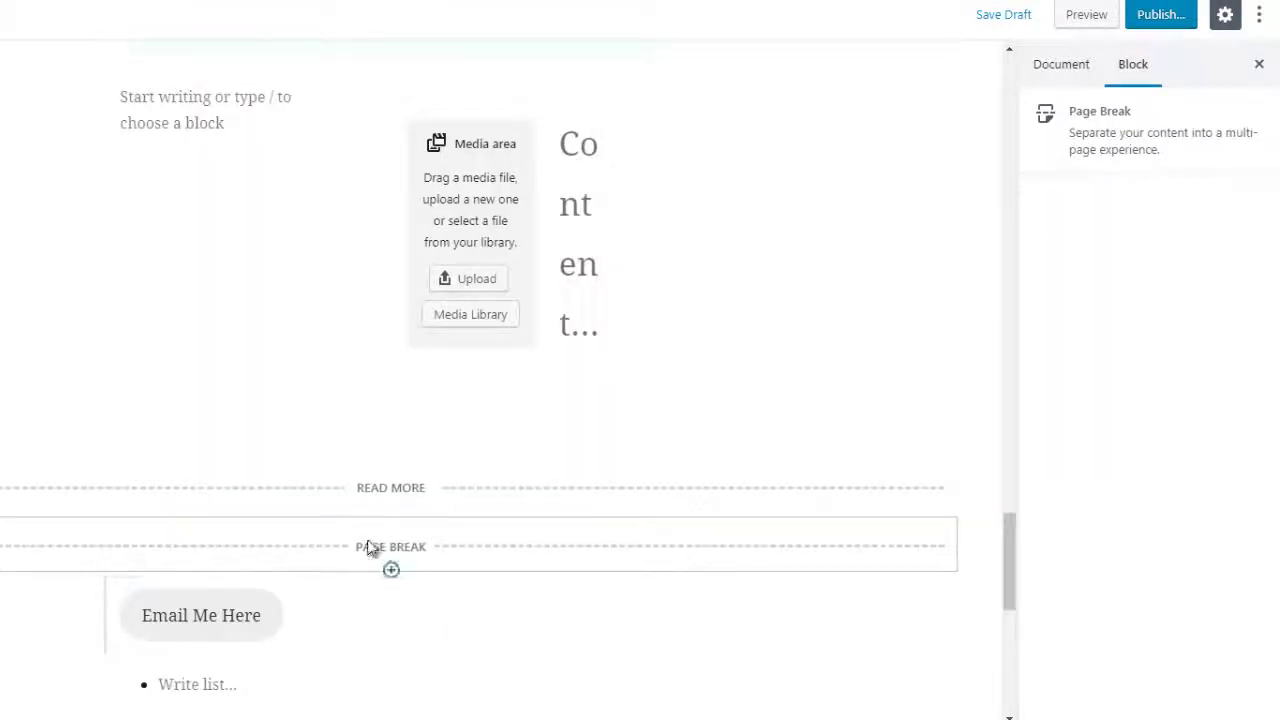
Insert a Separator block between the Page Break and the Email Me Here button
{"action": "mouse_move", "coordinate": [392, 574]}
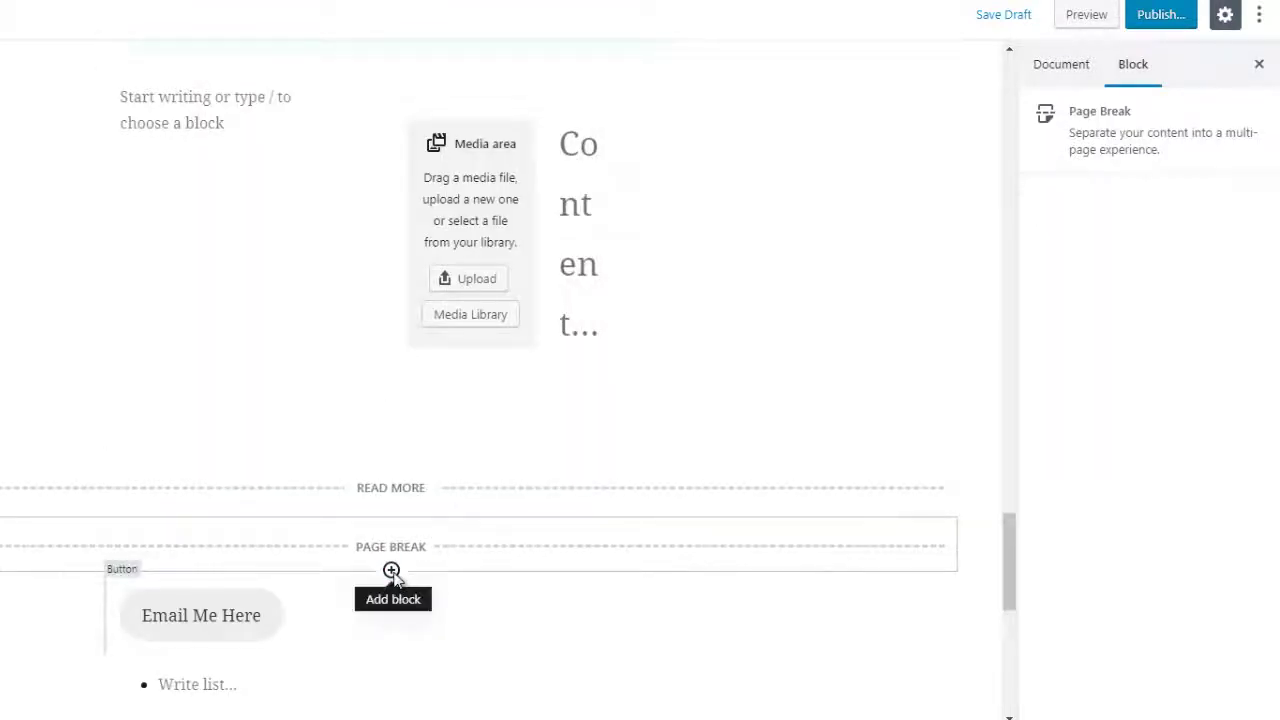
{"action": "left_click", "coordinate": [391, 571]}
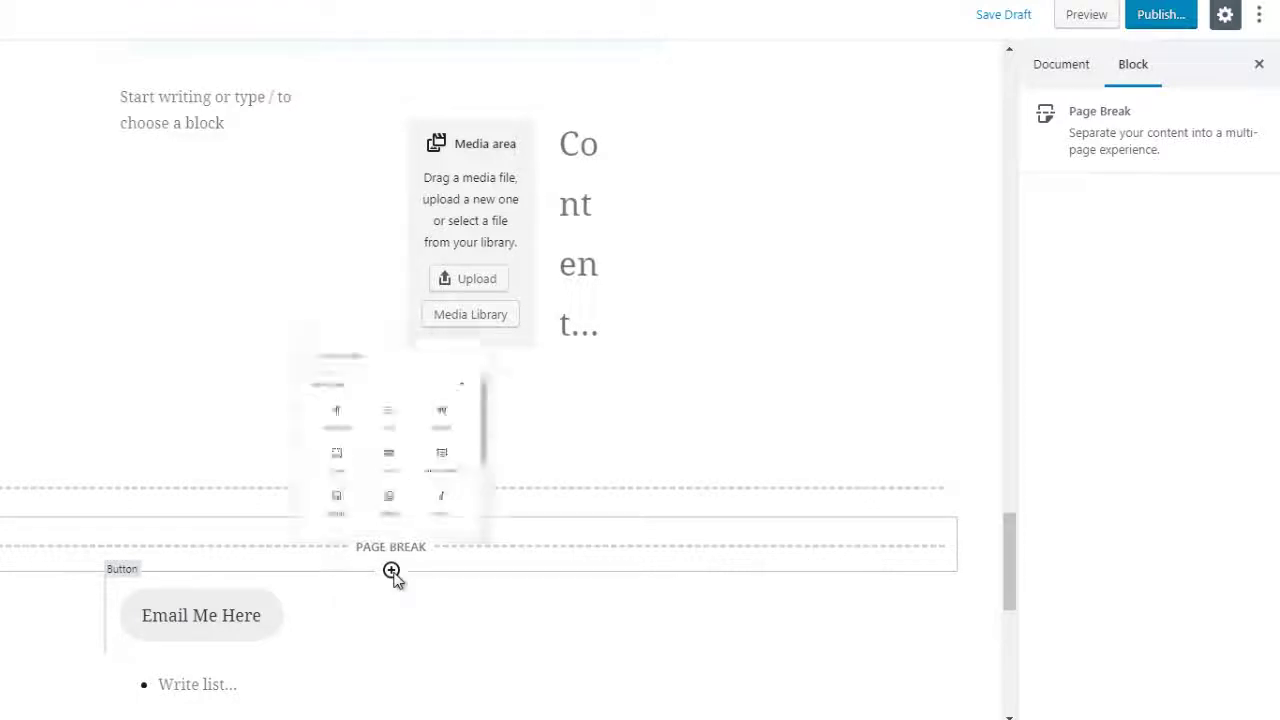
{"action": "left_click", "coordinate": [424, 250]}
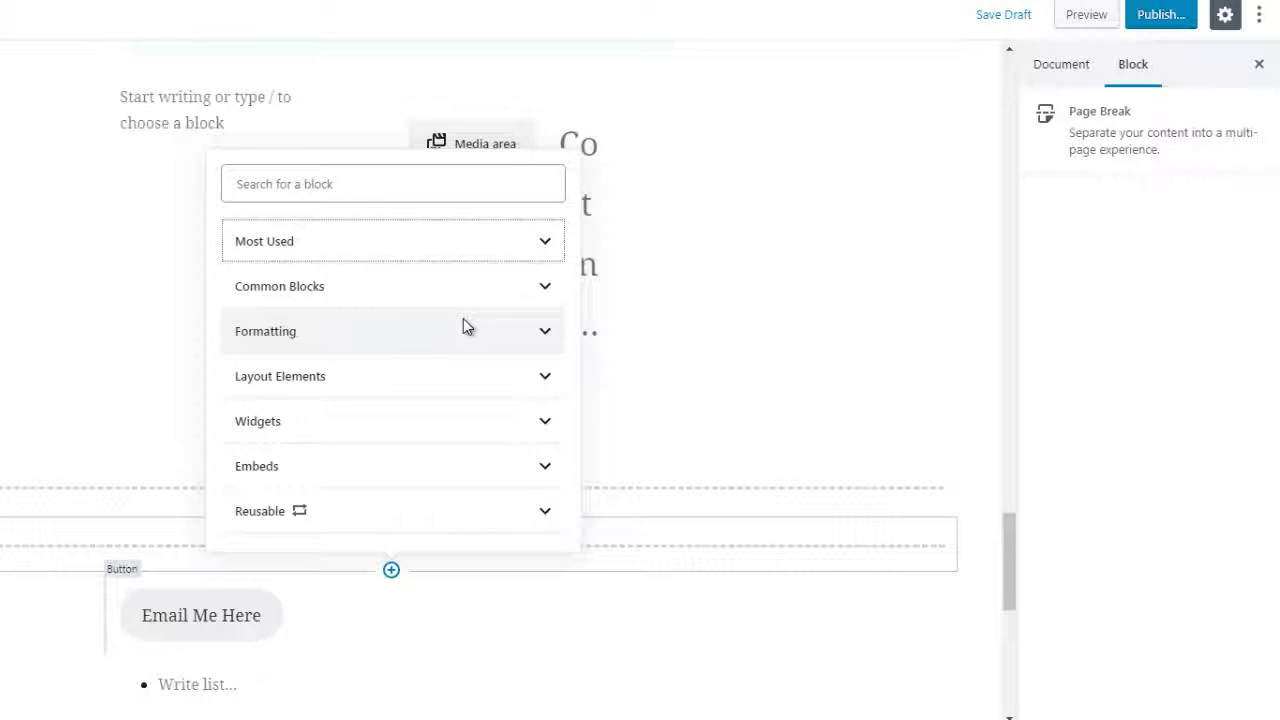
{"action": "left_click", "coordinate": [452, 373]}
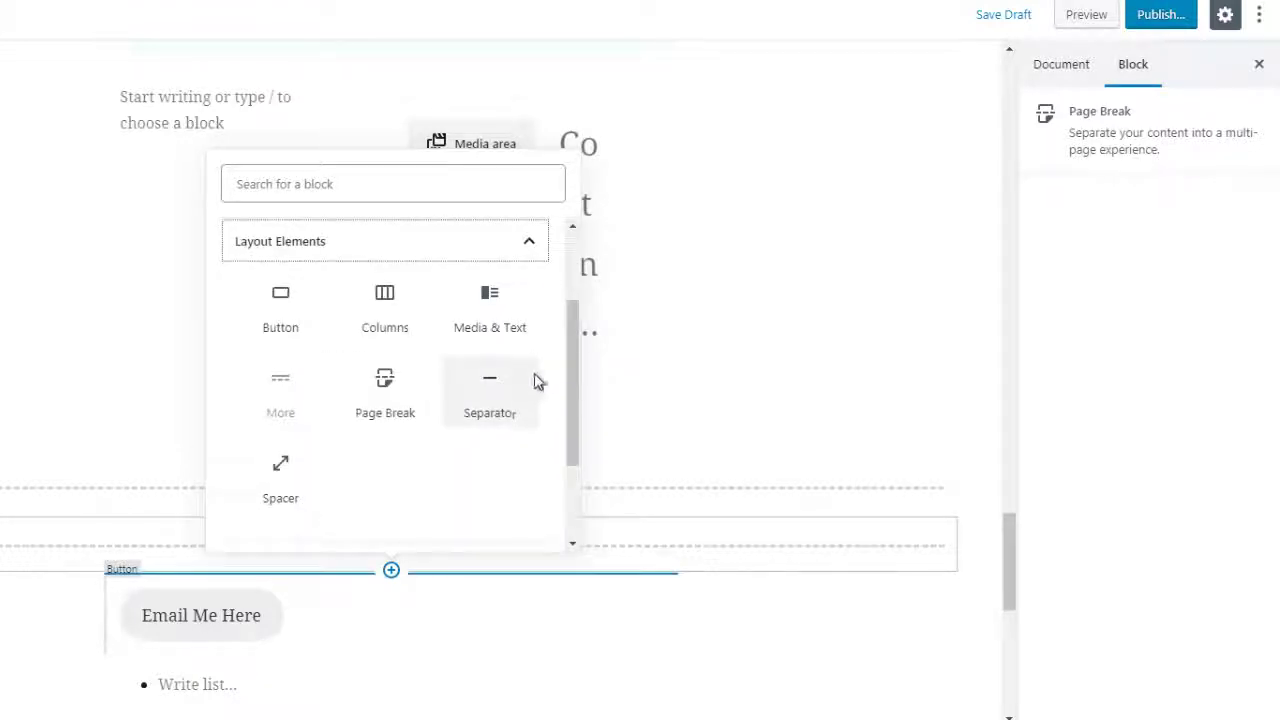
{"action": "left_click", "coordinate": [488, 404]}
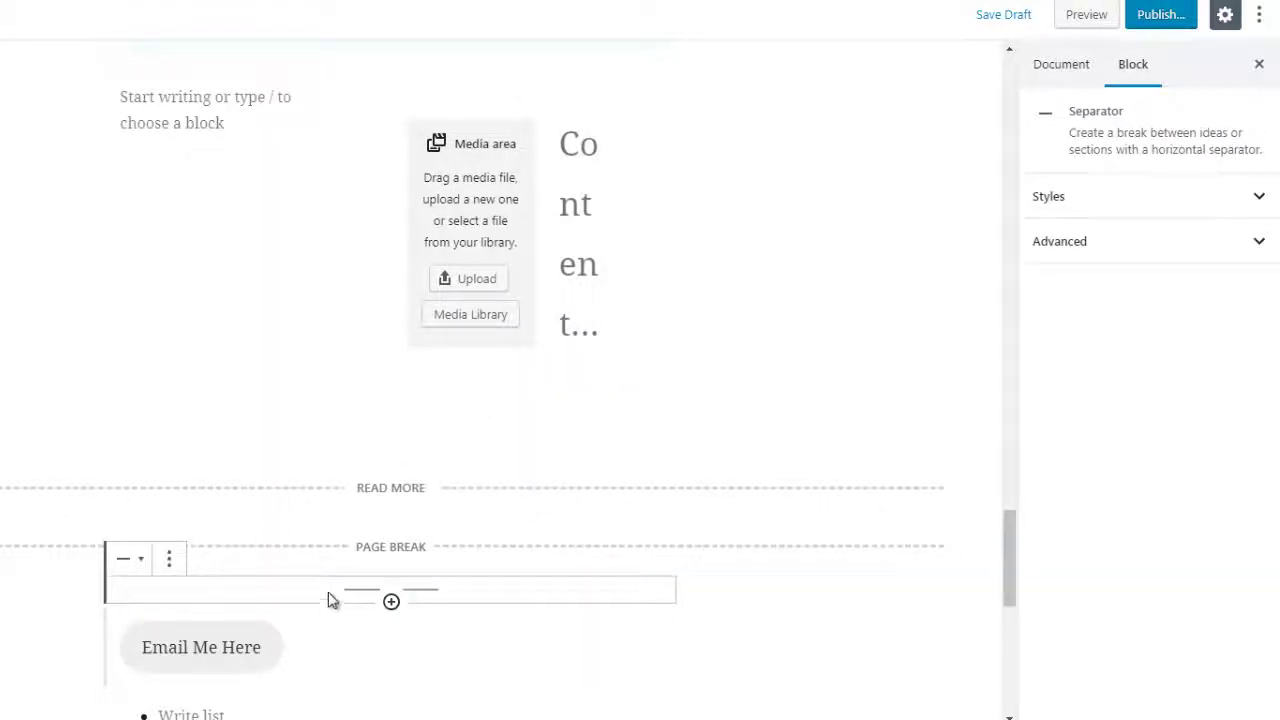
Insert a Spacer block between the columns and the Read More divider
{"action": "left_click", "coordinate": [391, 454]}
{"action": "scroll", "coordinate": [546, 366], "scroll_direction": "down", "scroll_amount": 1}
{"action": "left_click", "coordinate": [451, 317]}
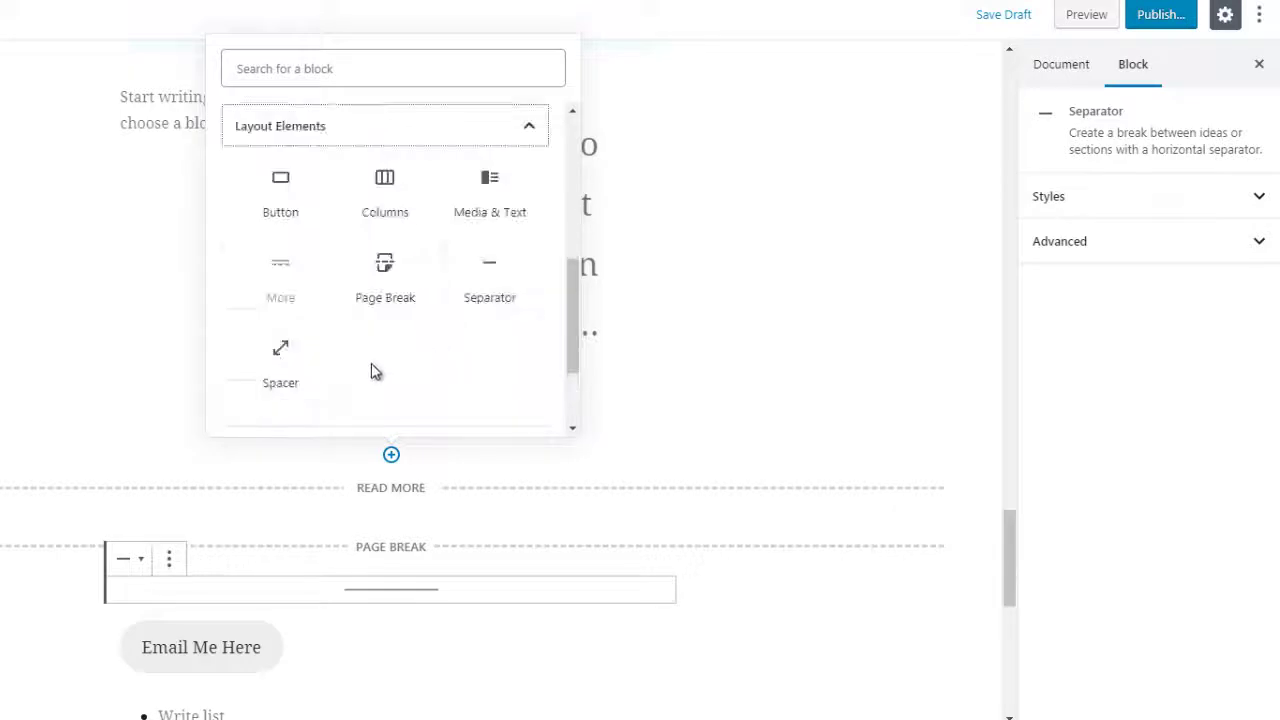
{"action": "left_click", "coordinate": [283, 362]}
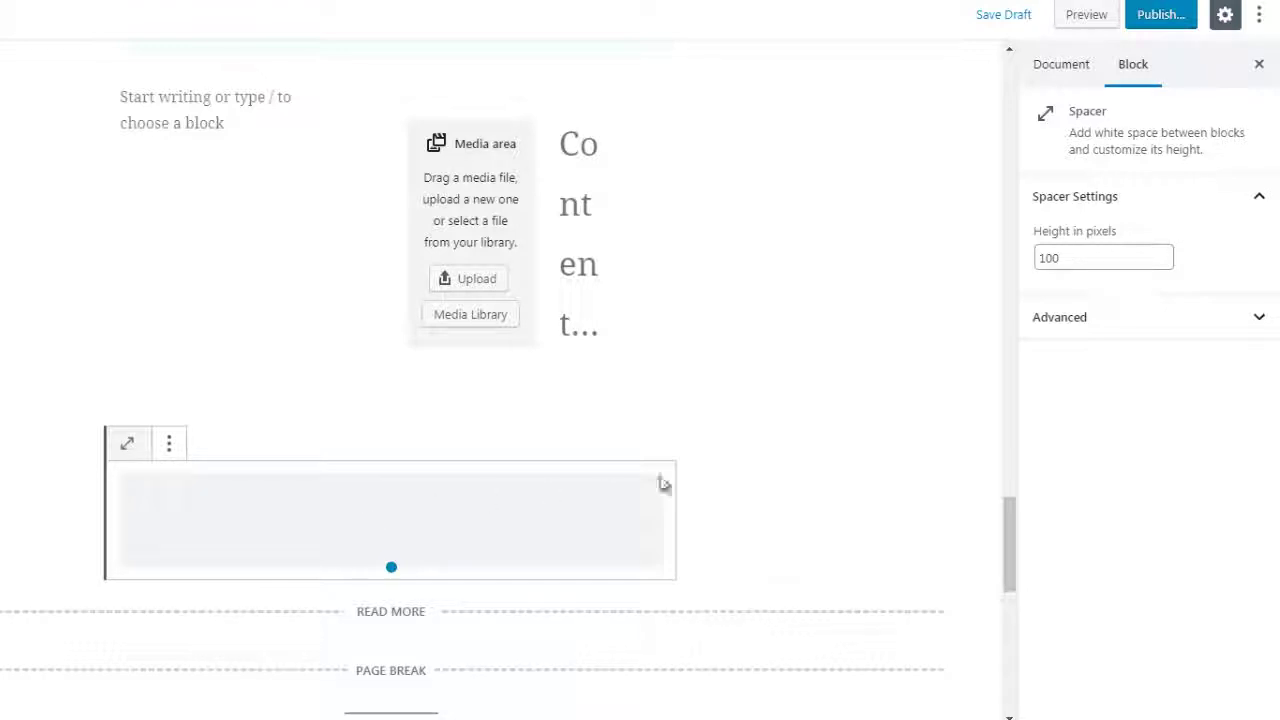
{"action": "left_click", "coordinate": [770, 512]}
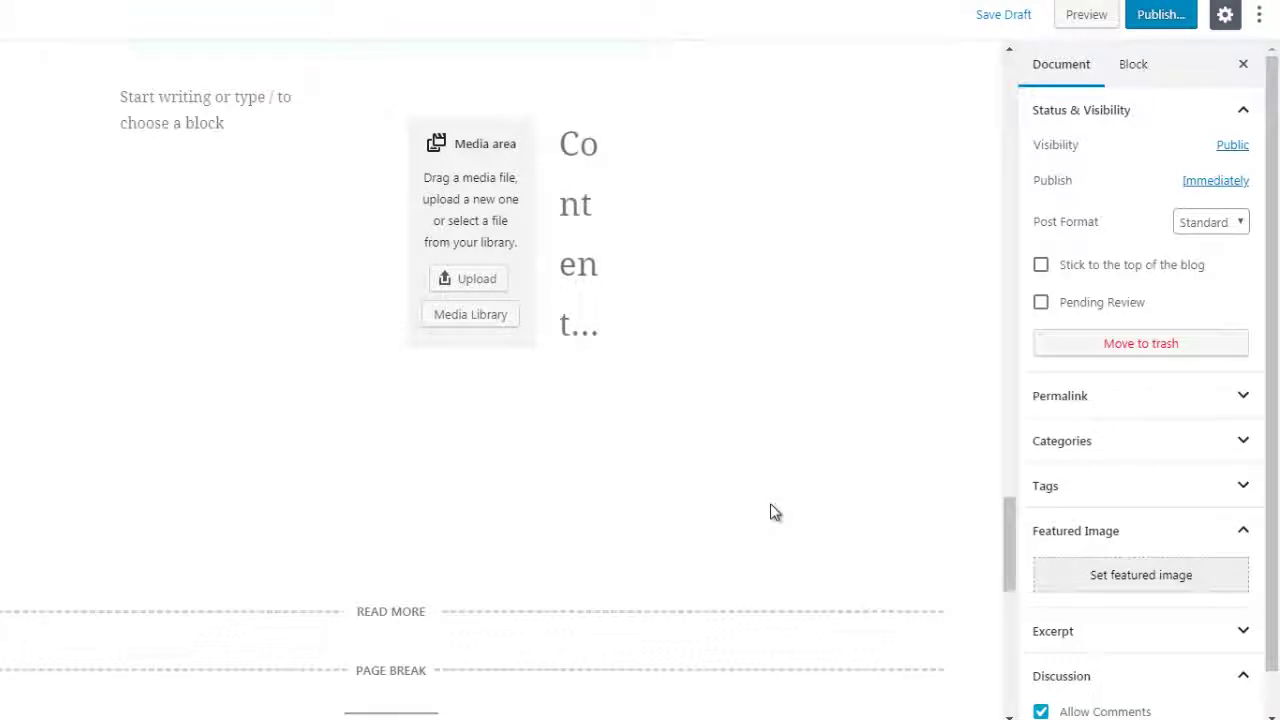
Set the height of the Spacer block above the Read More divider to 50 pixels and deselect the block
{"action": "left_click", "coordinate": [431, 512]}
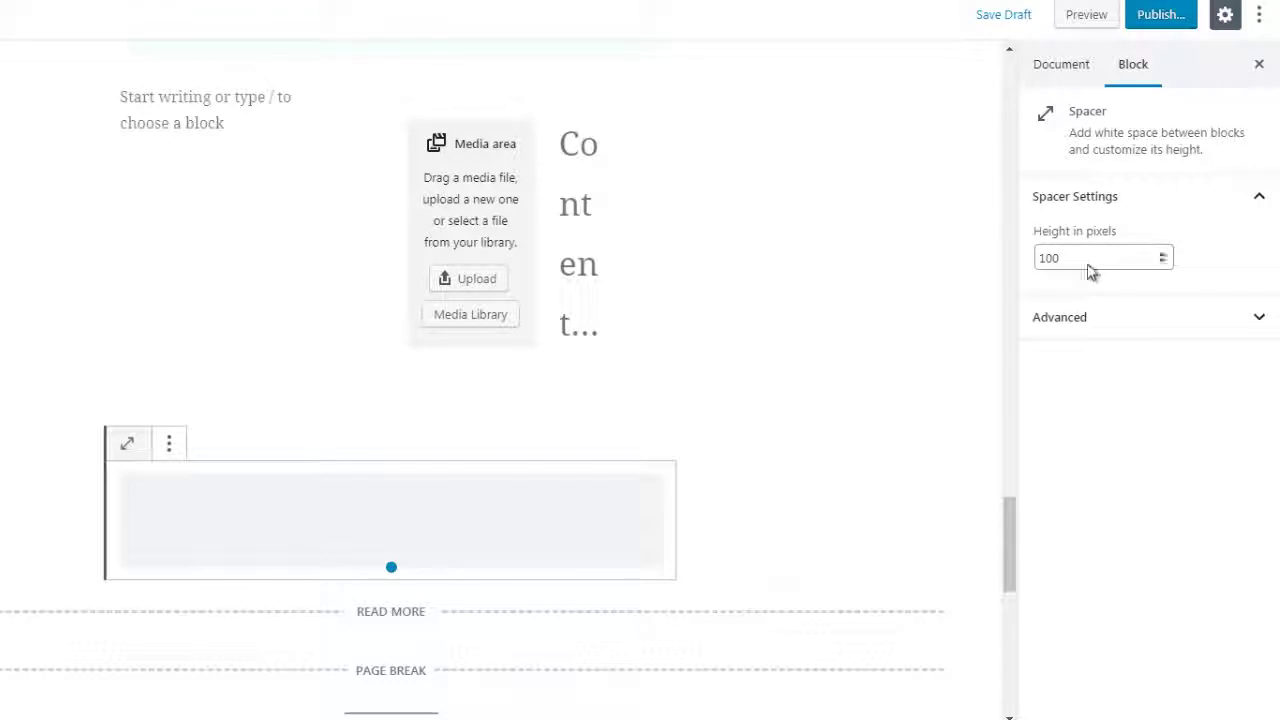
{"action": "left_click_drag", "start_coordinate": [1088, 265], "coordinate": [1030, 250]}
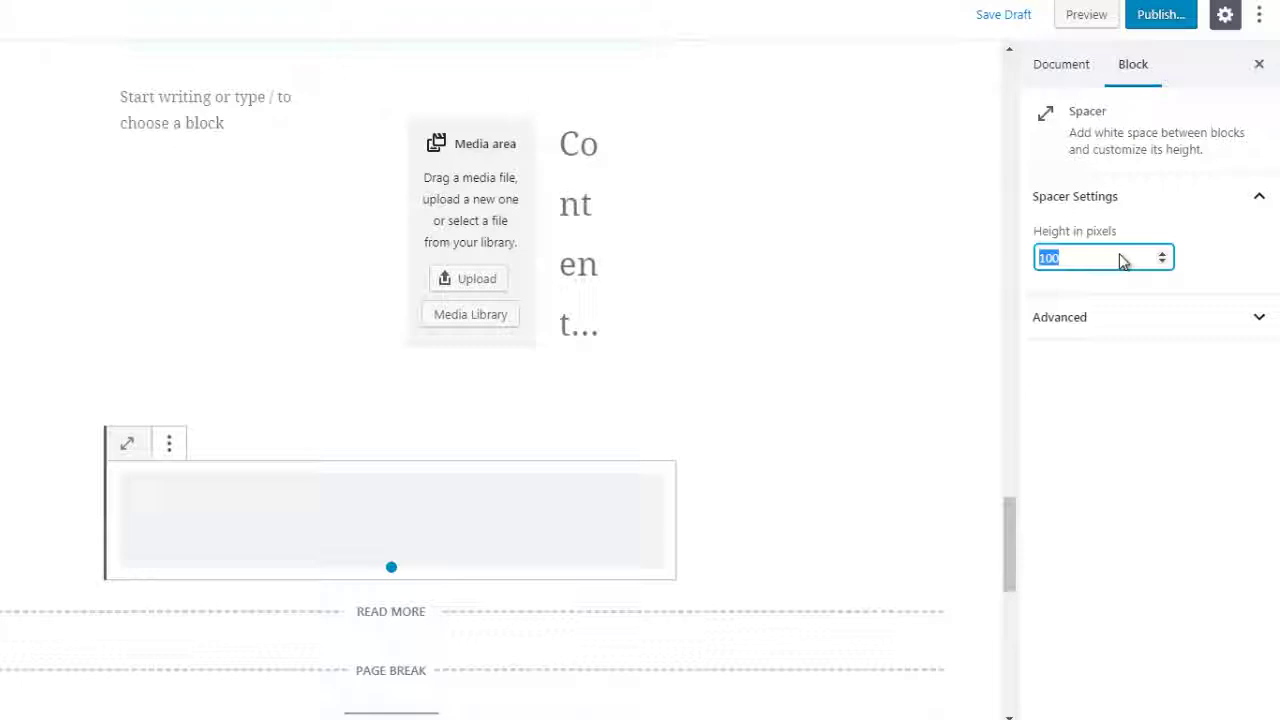
{"action": "type", "text": "50"}
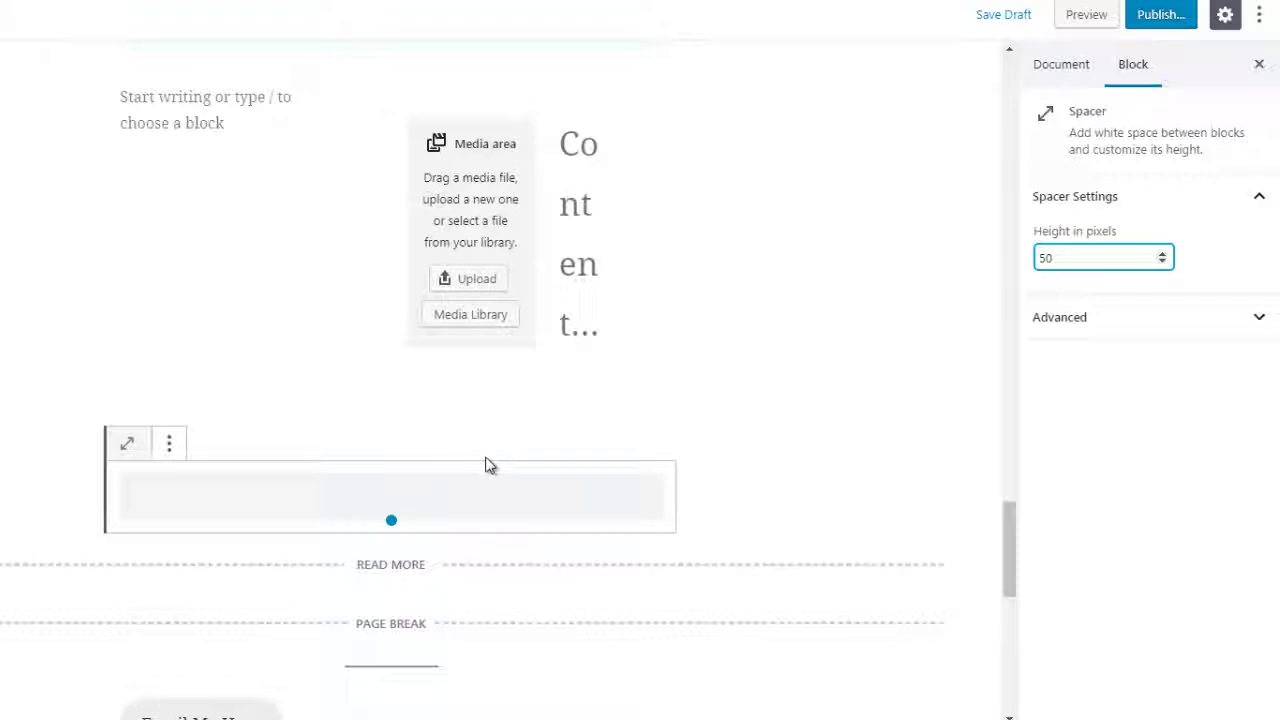
{"action": "left_click", "coordinate": [780, 418]}
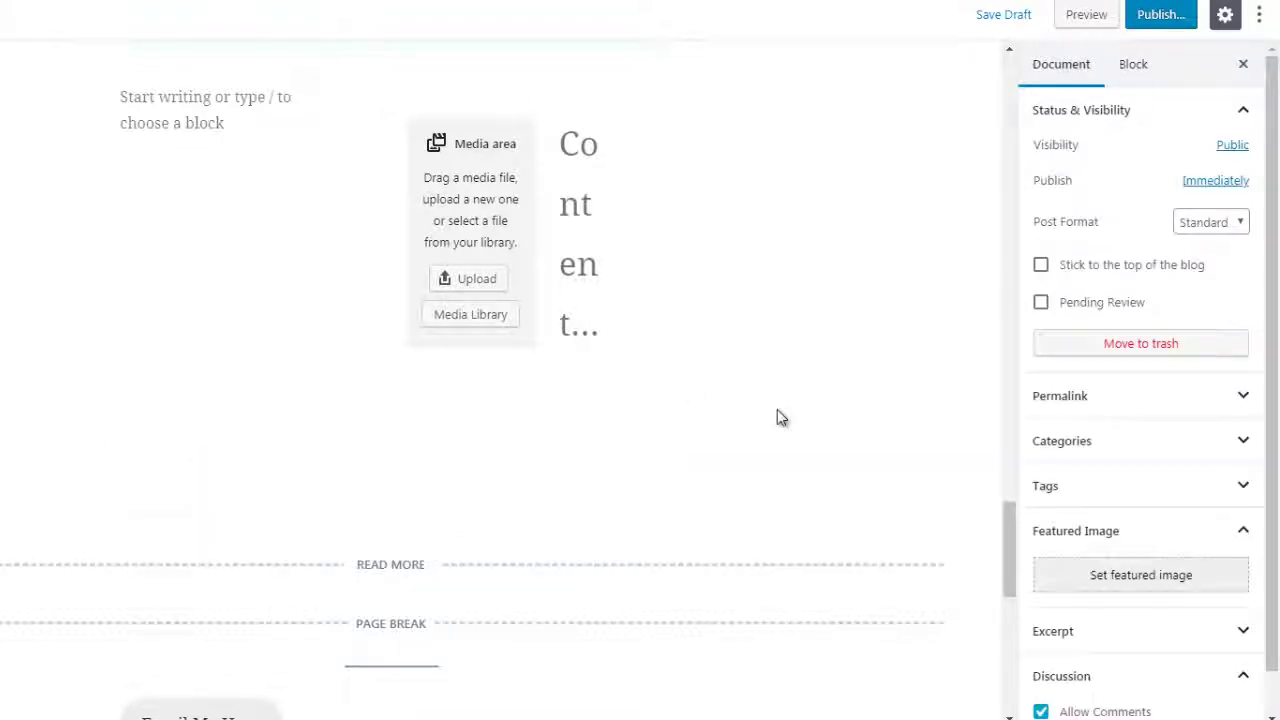